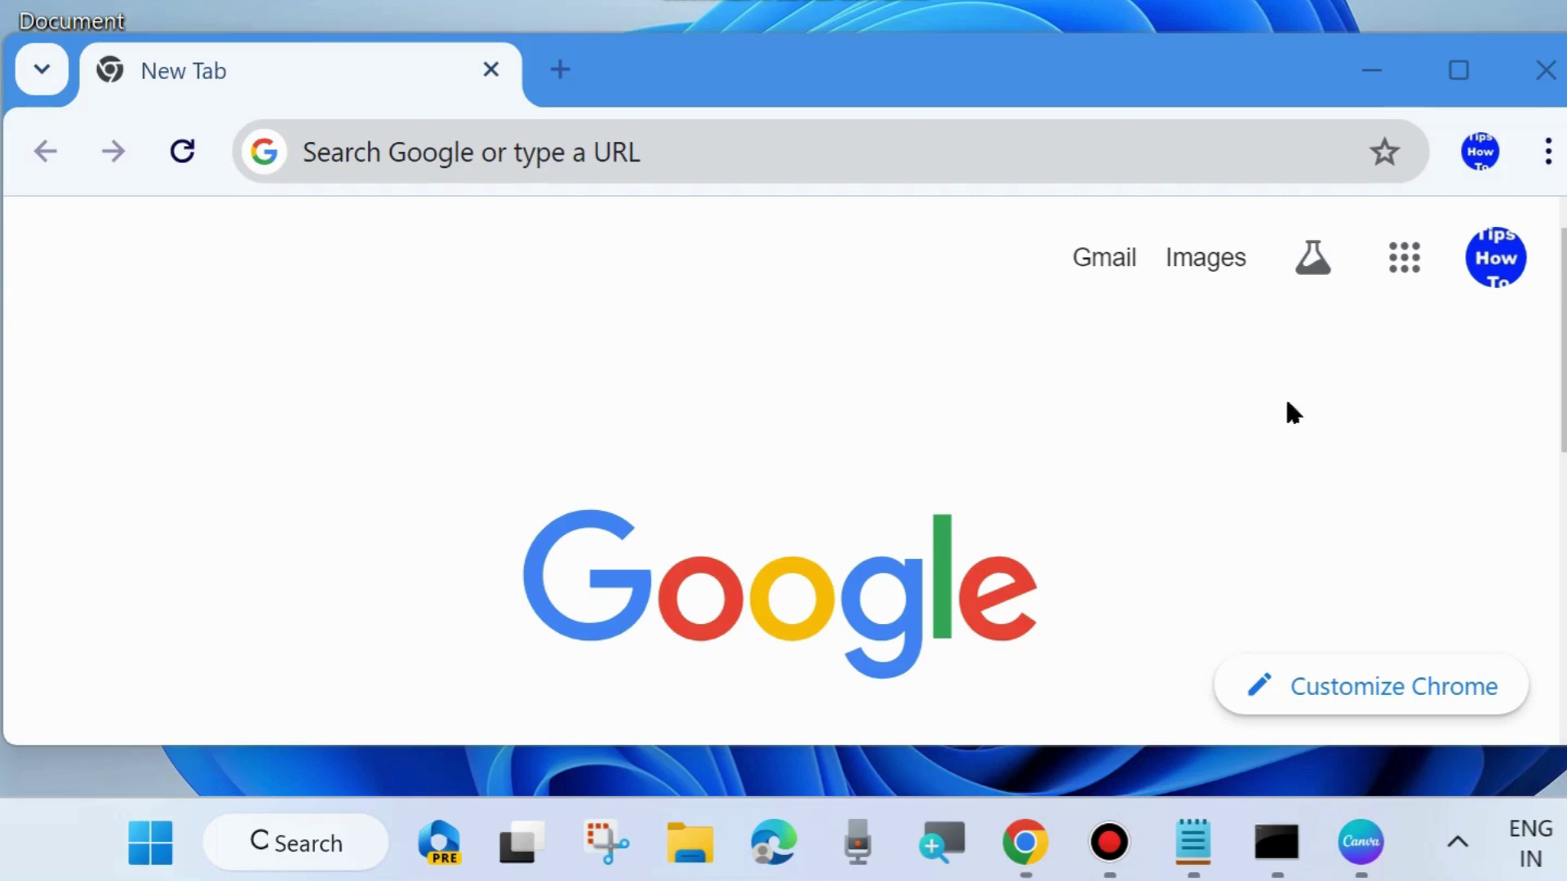
Step: Open Chrome's three-dot main menu from the New Tab page
click(1548, 151)
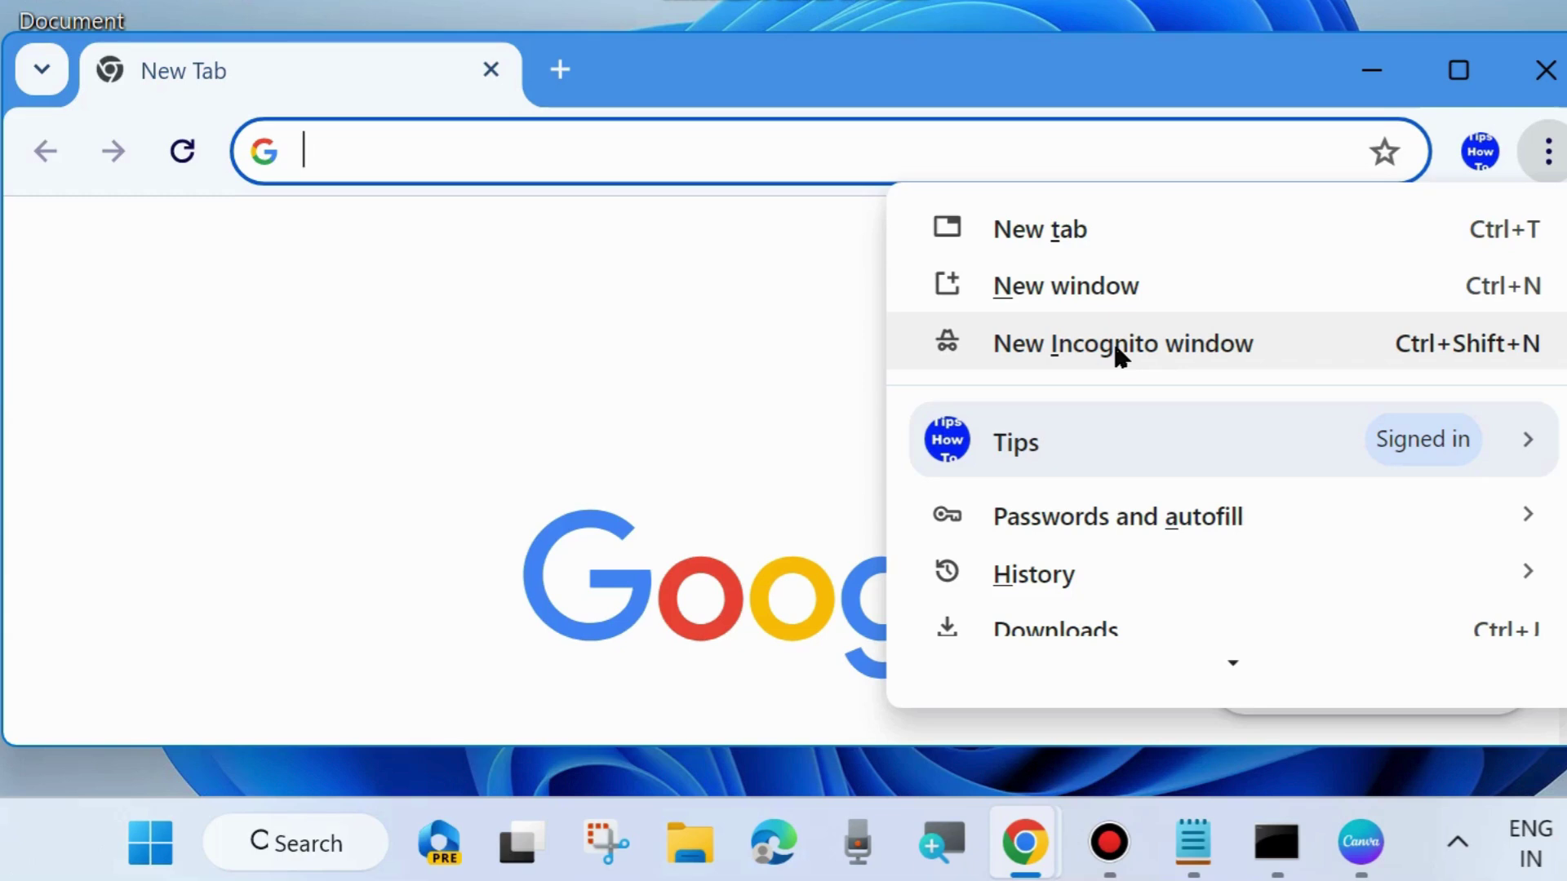
click(748, 248)
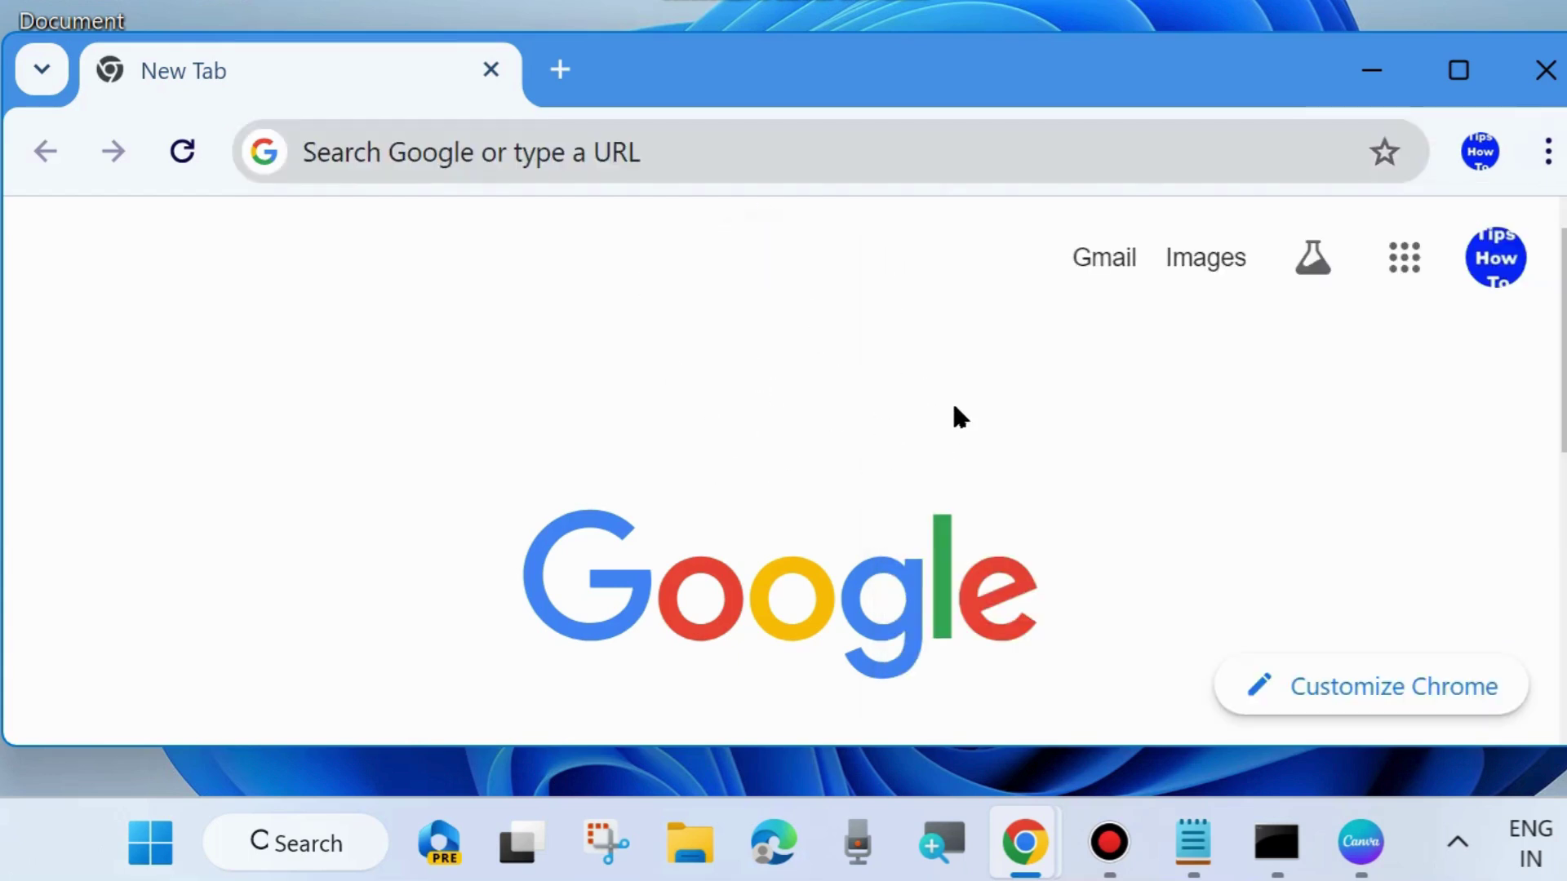
click(1548, 151)
Step: Go to Settings > Privacy and security and scroll down to Clear browsing data
scroll(1253, 654, down, 5)
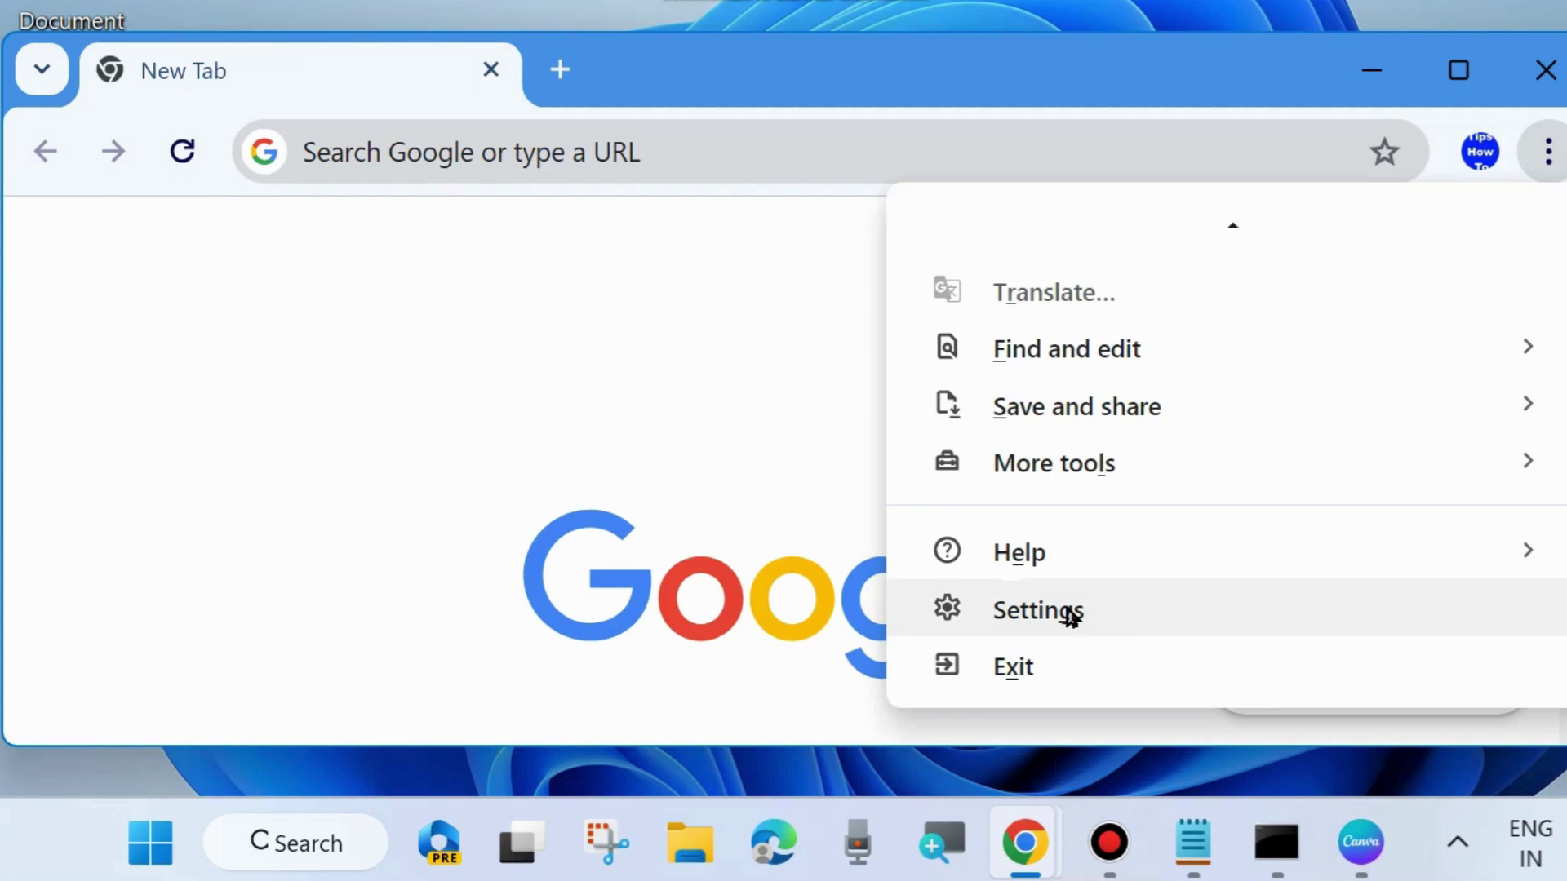
click(1069, 616)
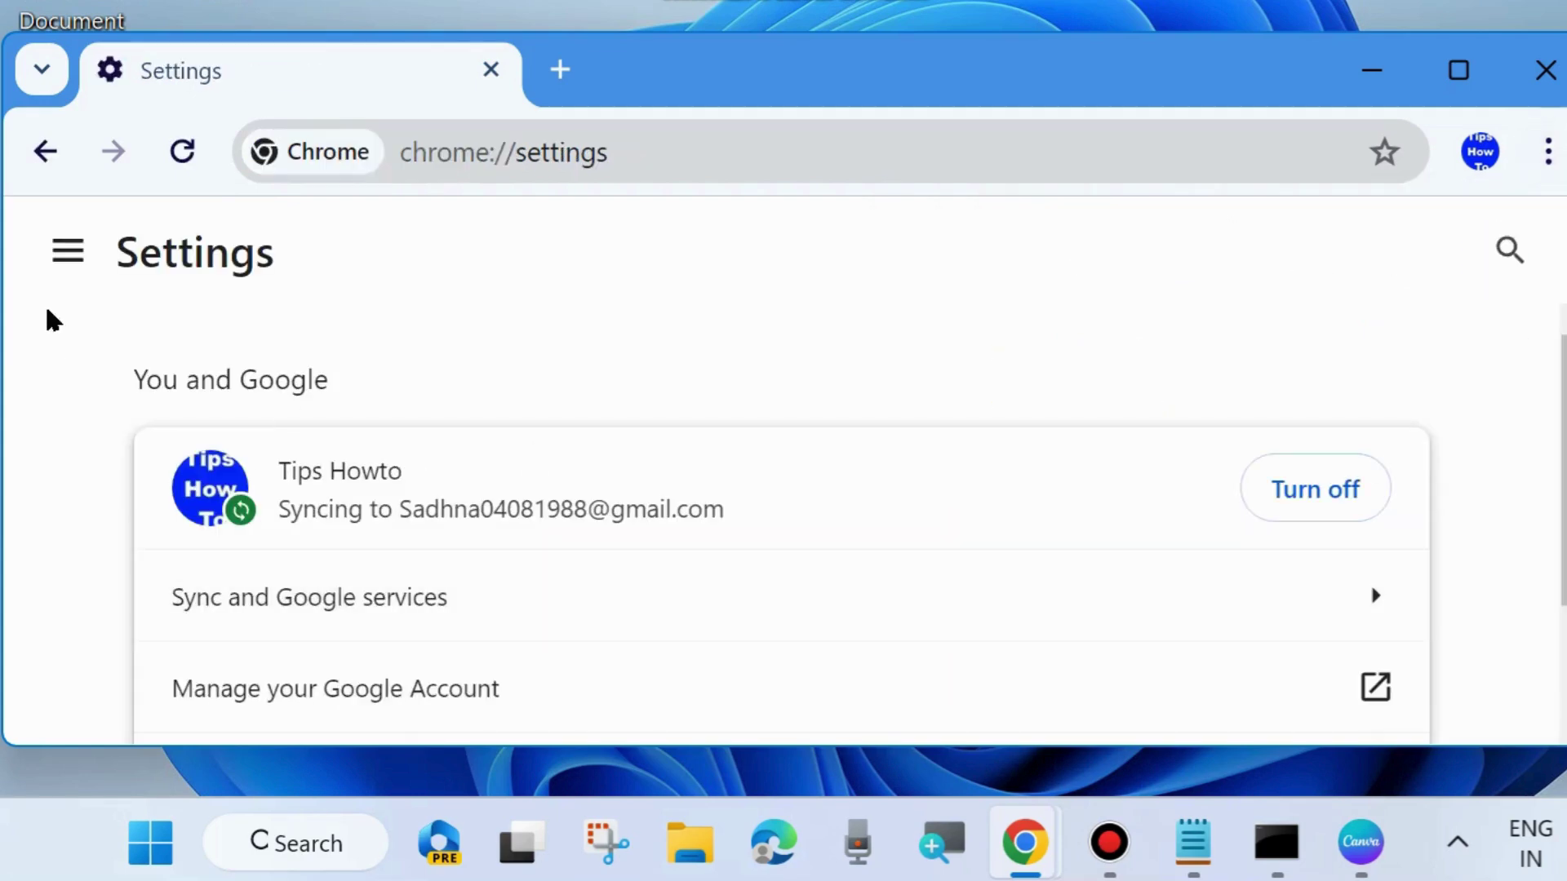
click(59, 255)
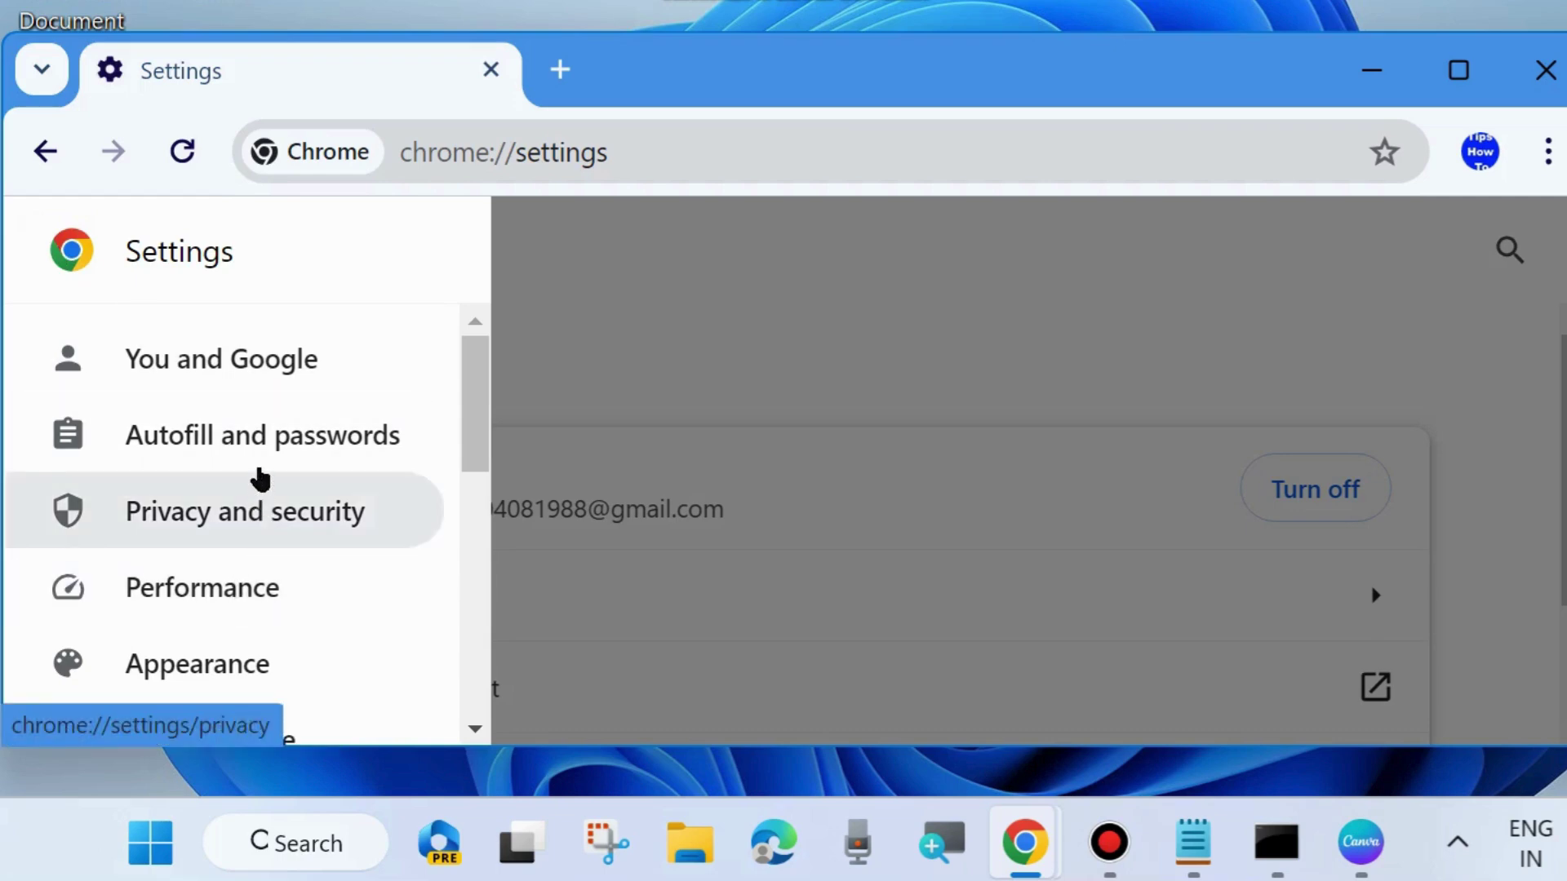
click(219, 514)
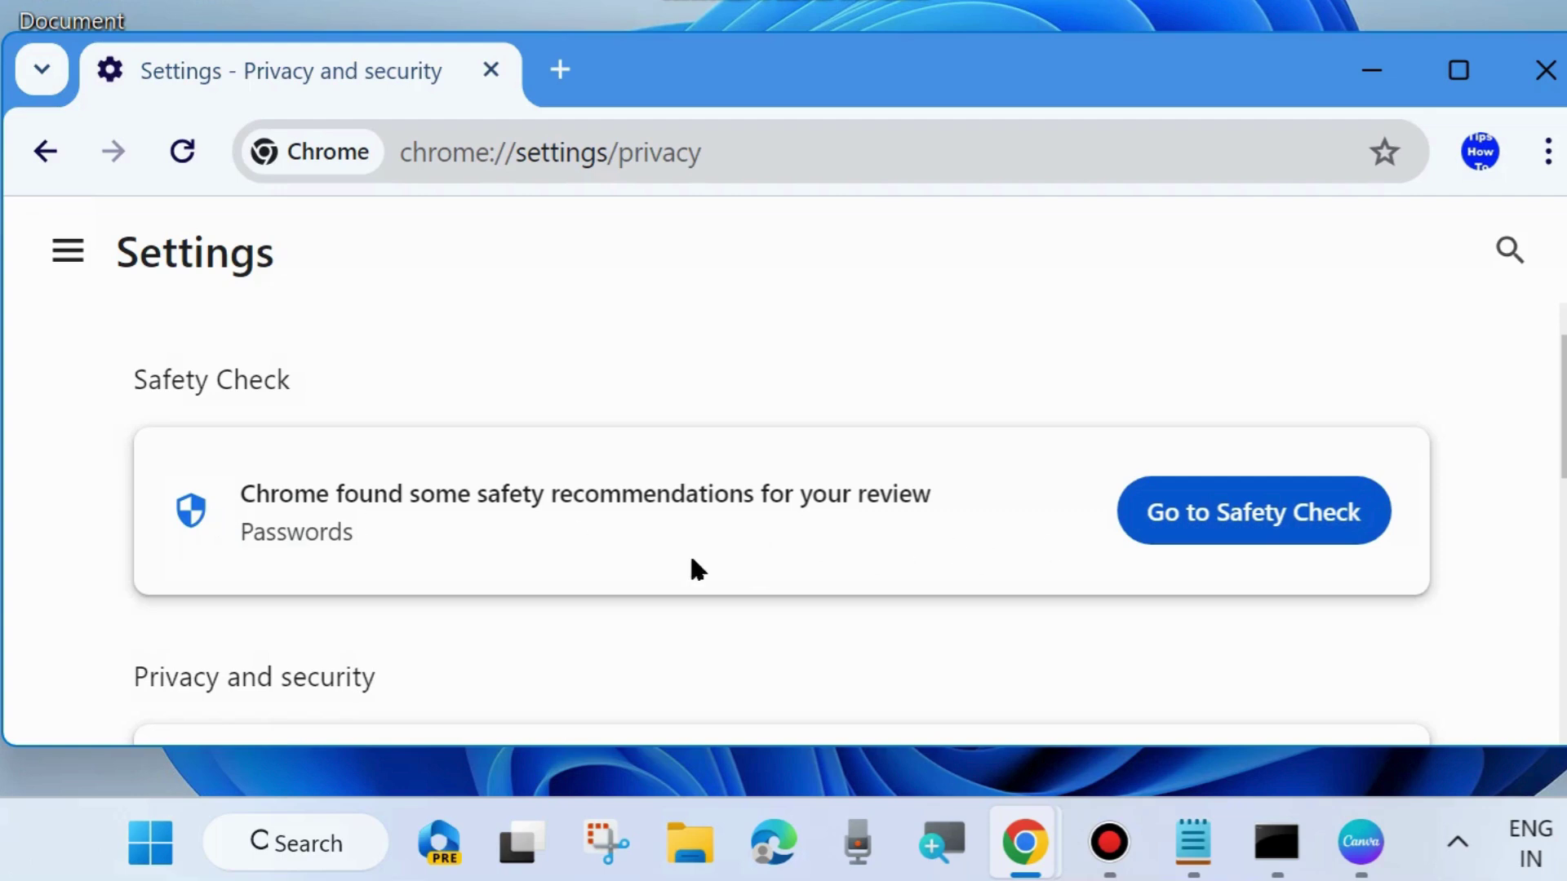
scroll(692, 562, down, 3)
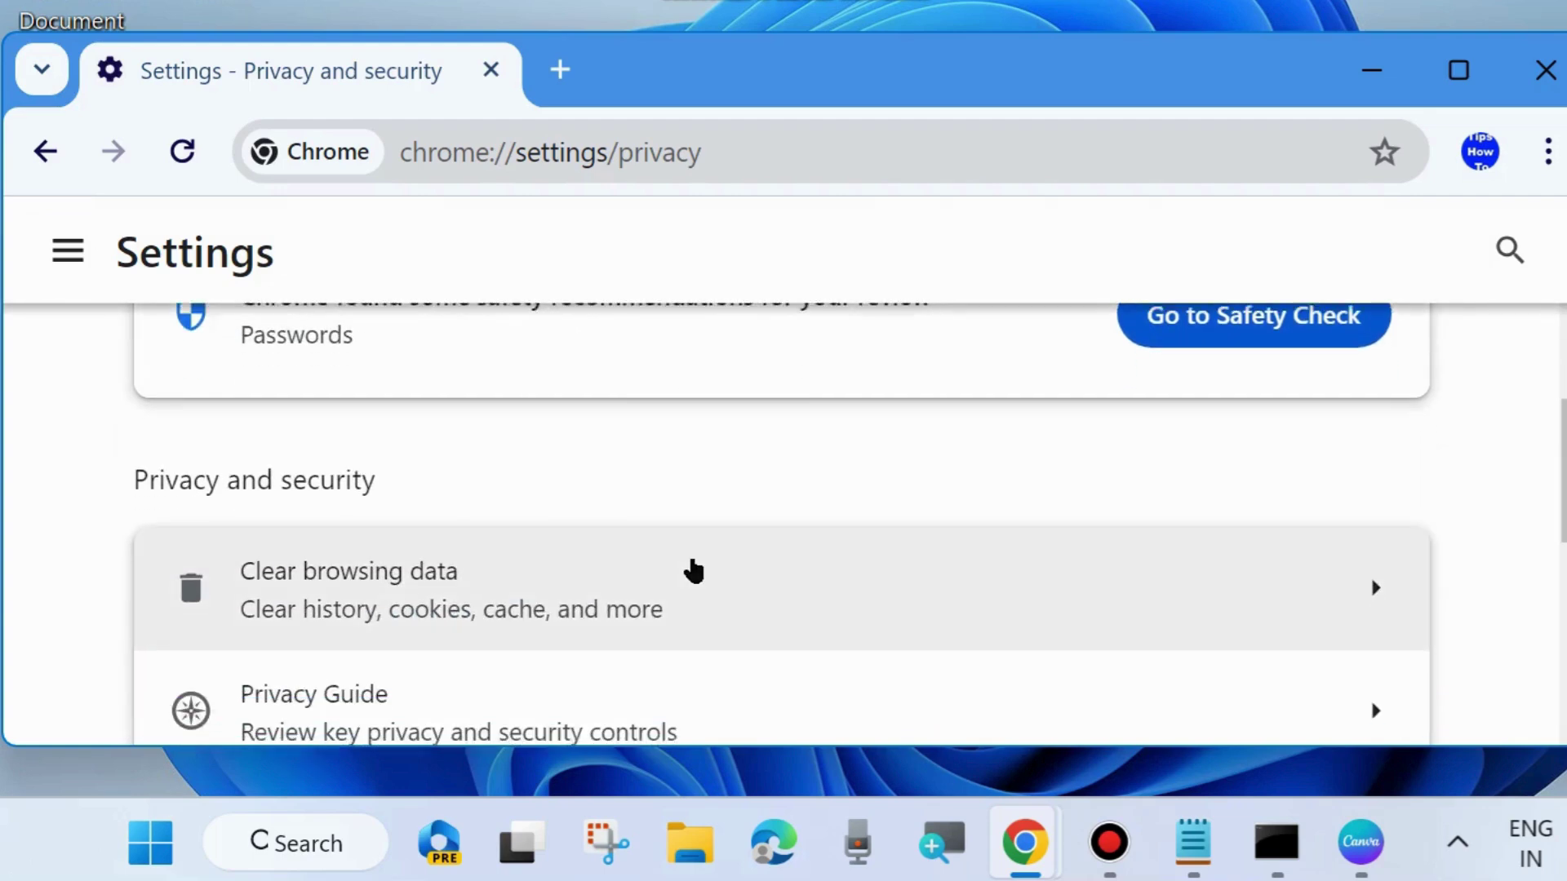
scroll(694, 570, down, 2)
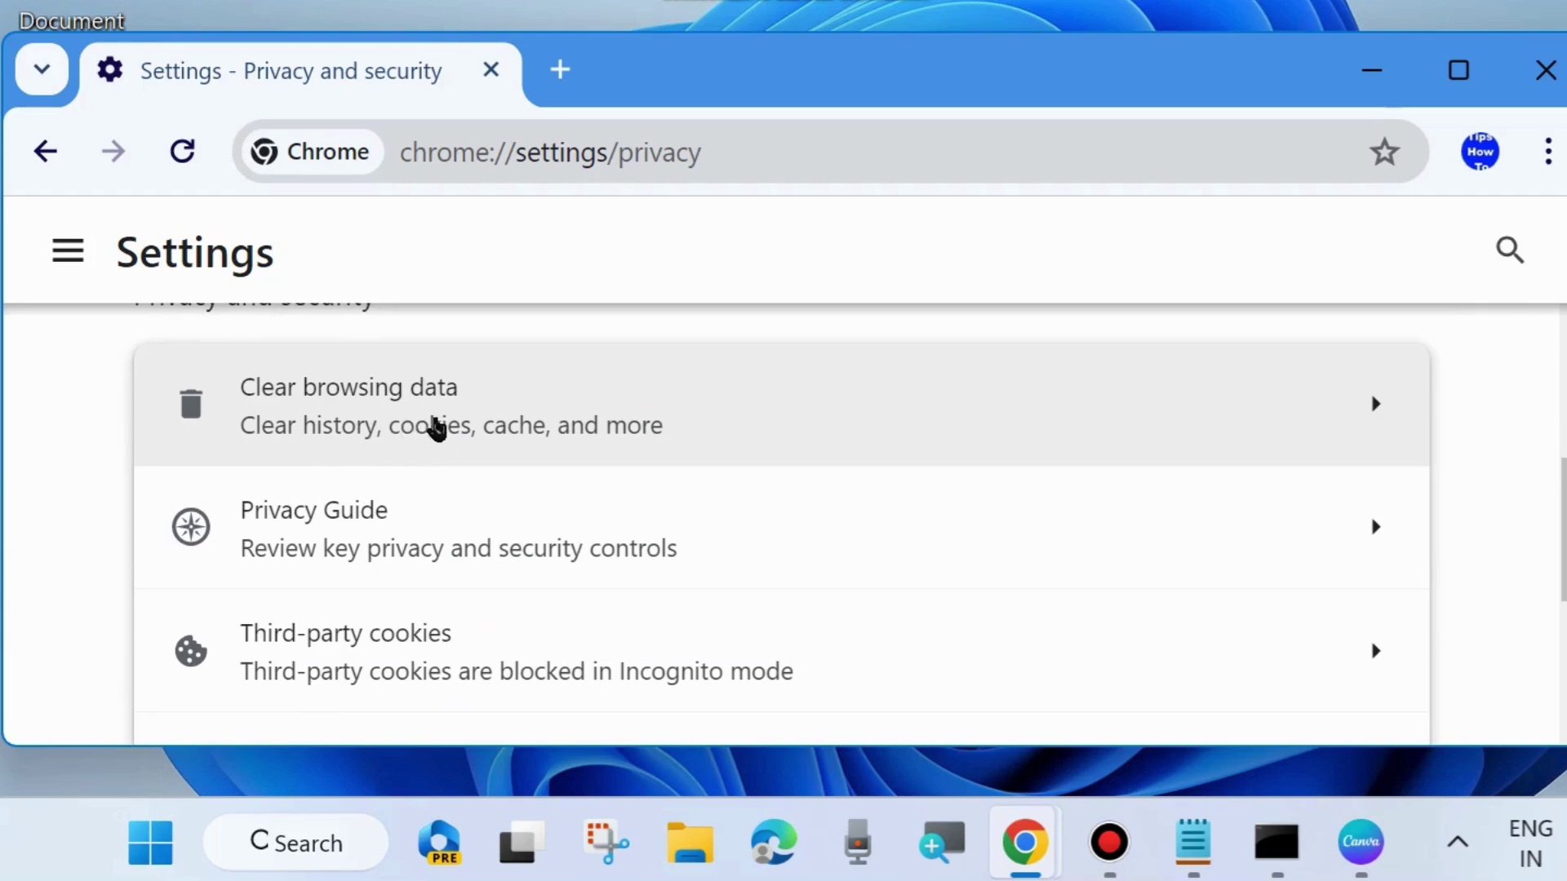
Step: Clear all-time browsing history, download history, cookies and cached files, then open a new tab
click(542, 422)
scroll(490, 424, up, 2)
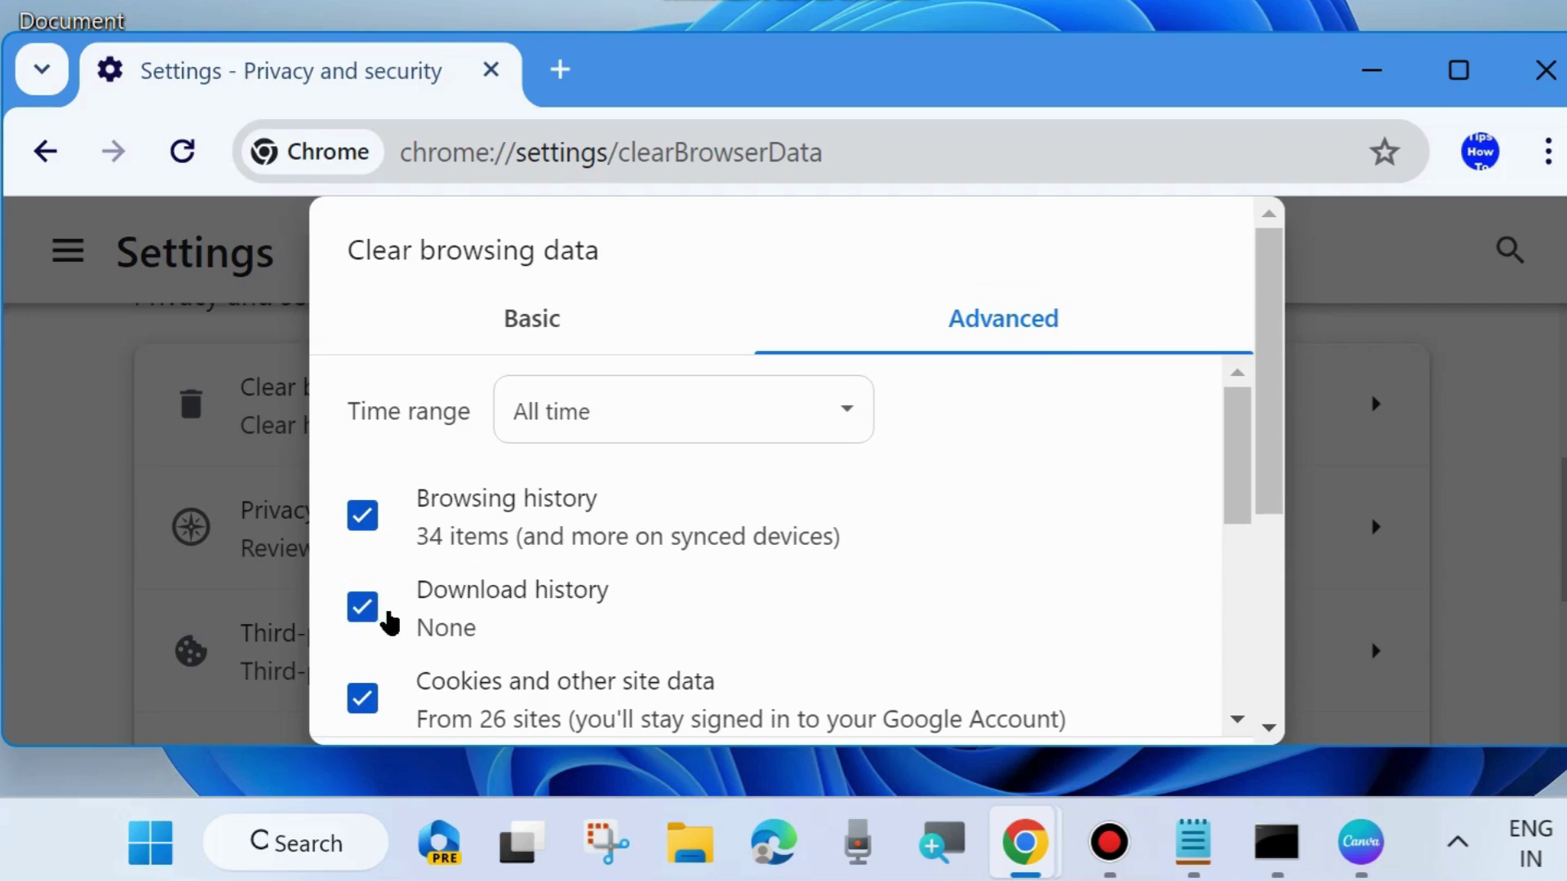
scroll(389, 623, down, 2)
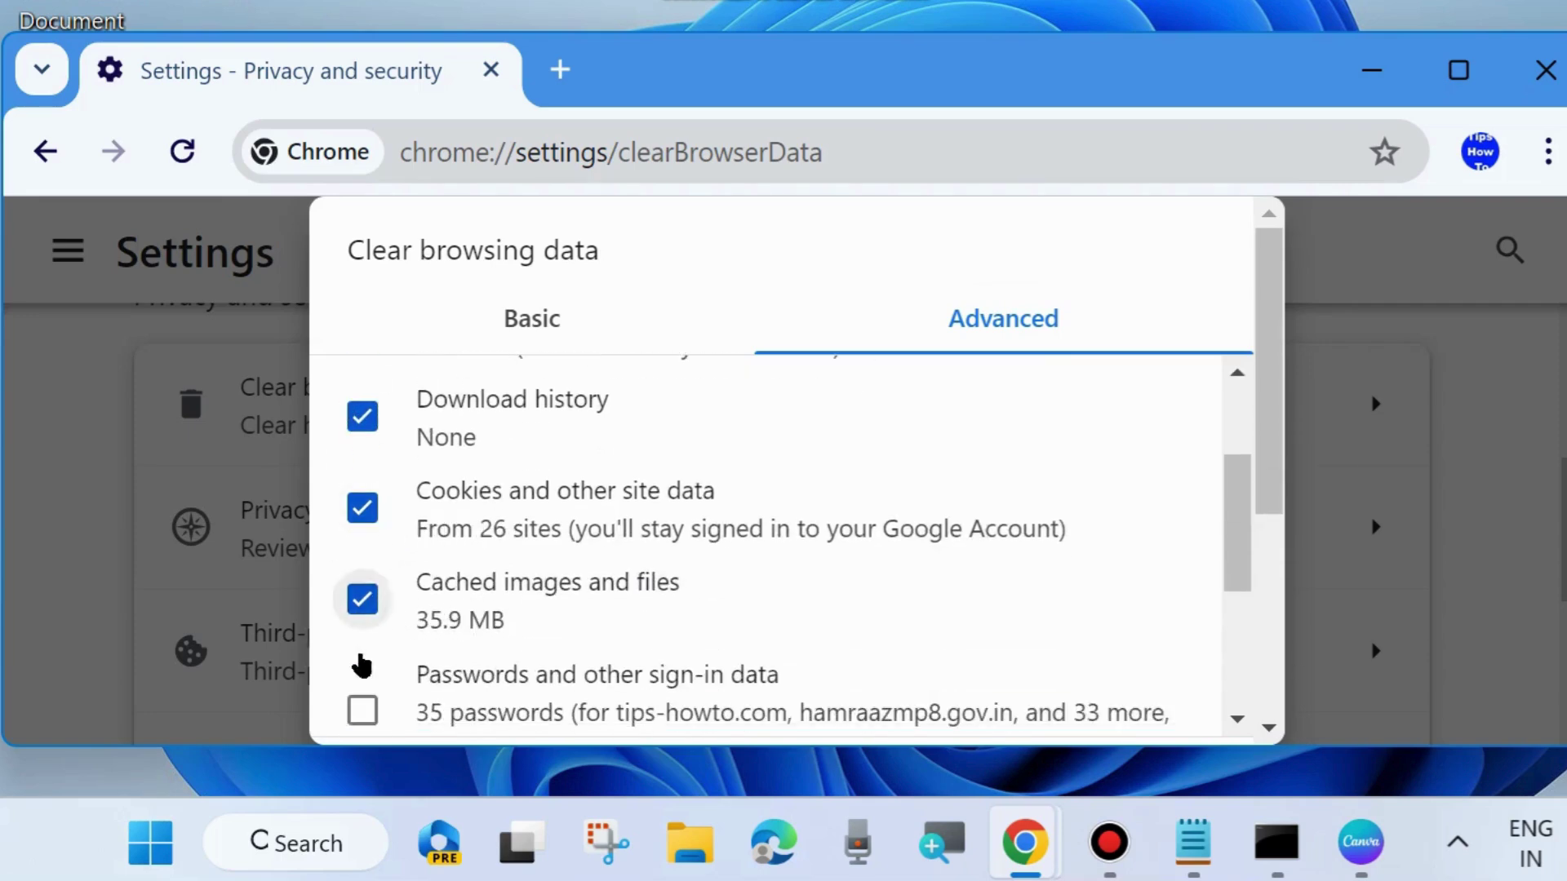
scroll(892, 549, down, 4)
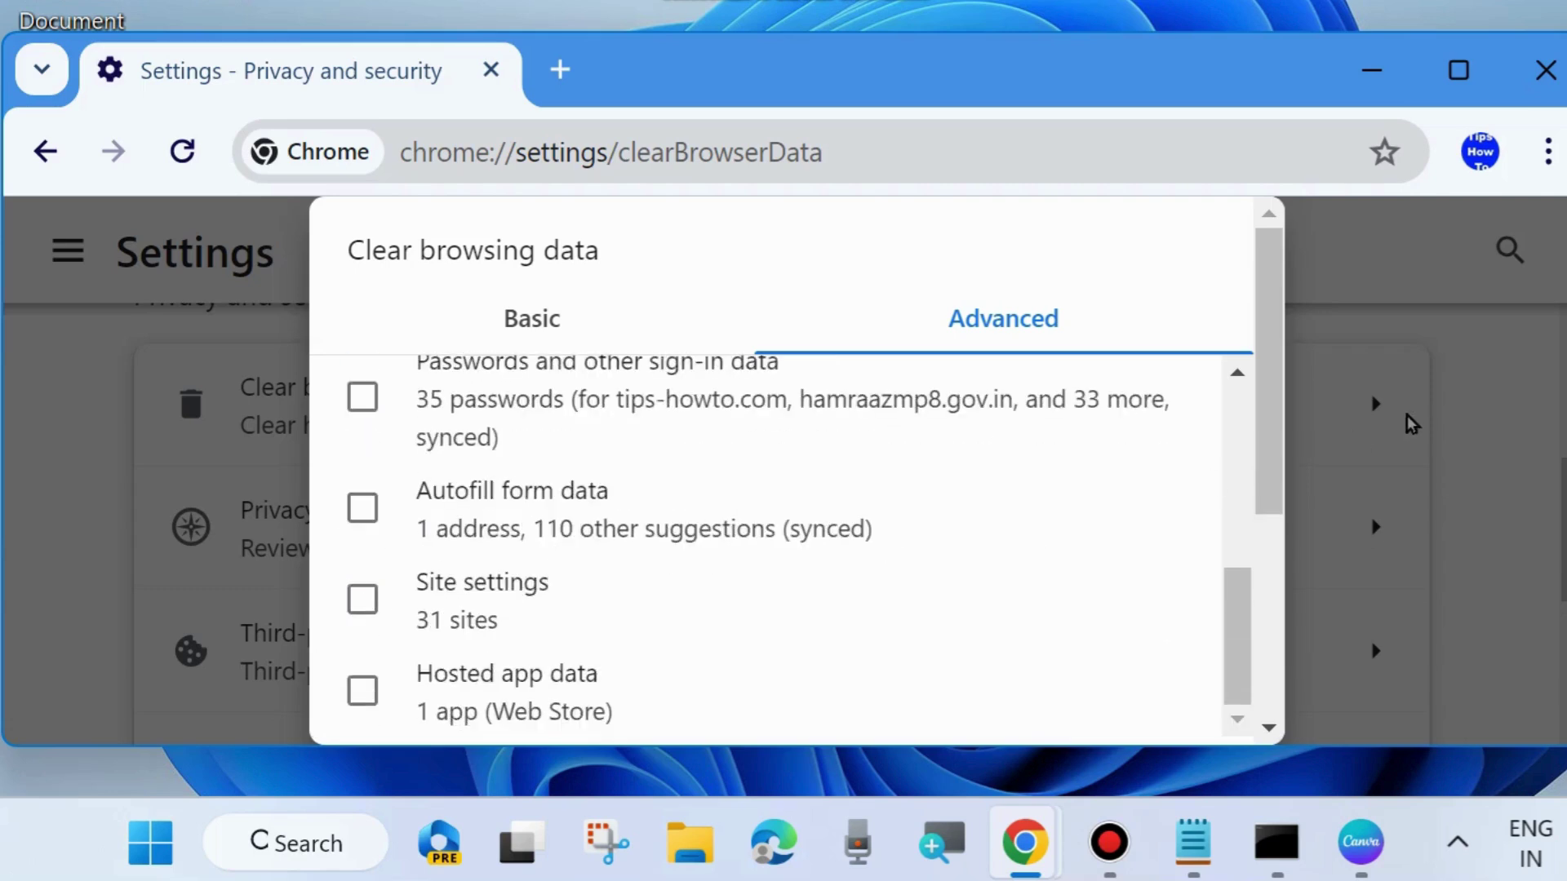
scroll(1281, 457, down, 2)
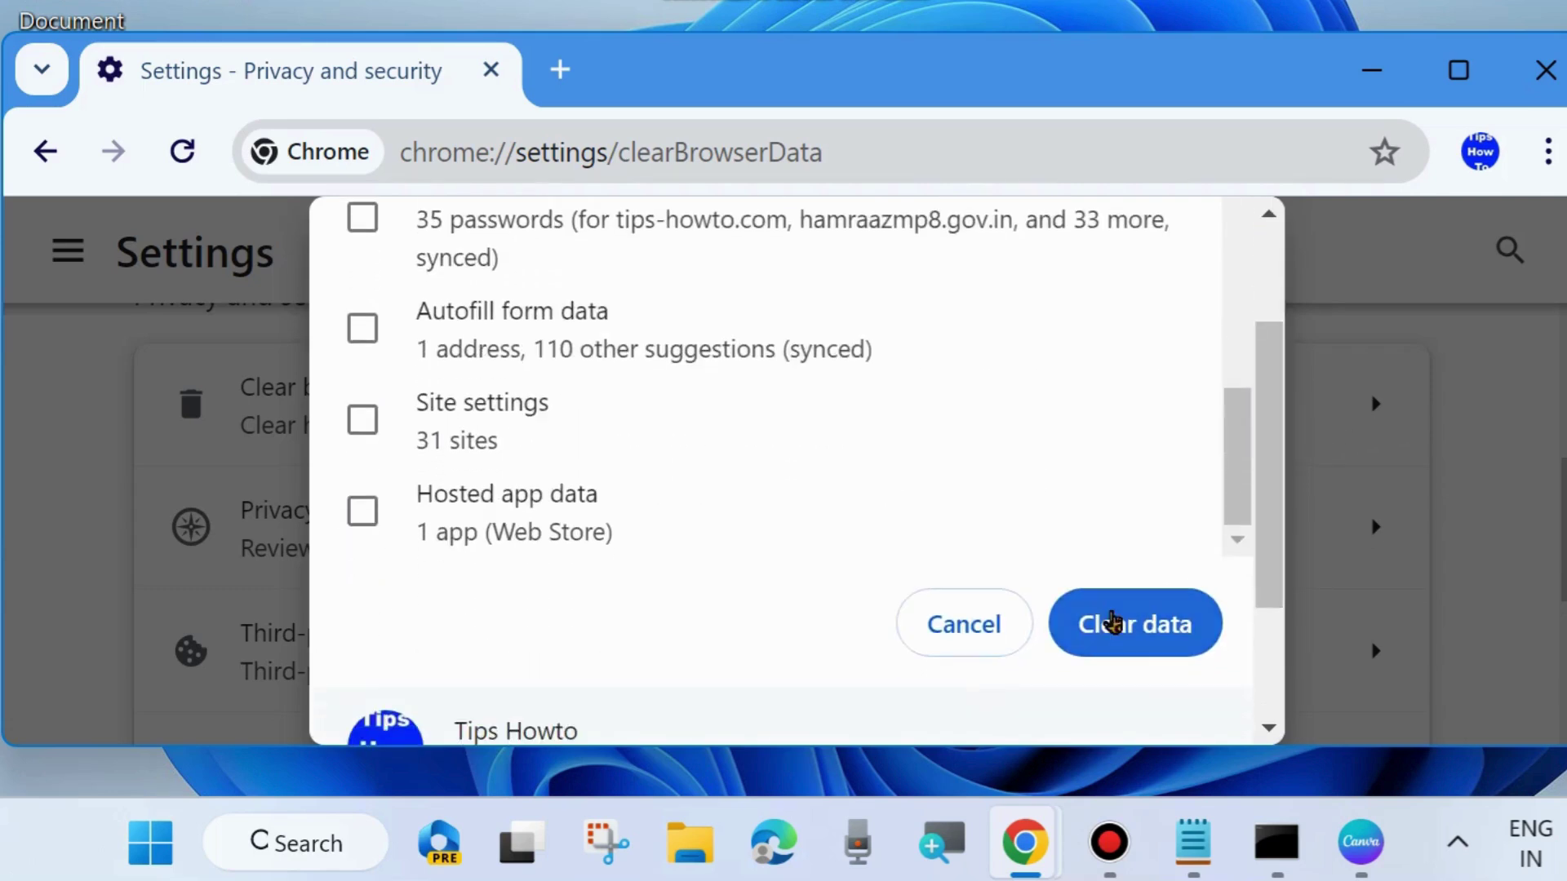
click(1157, 630)
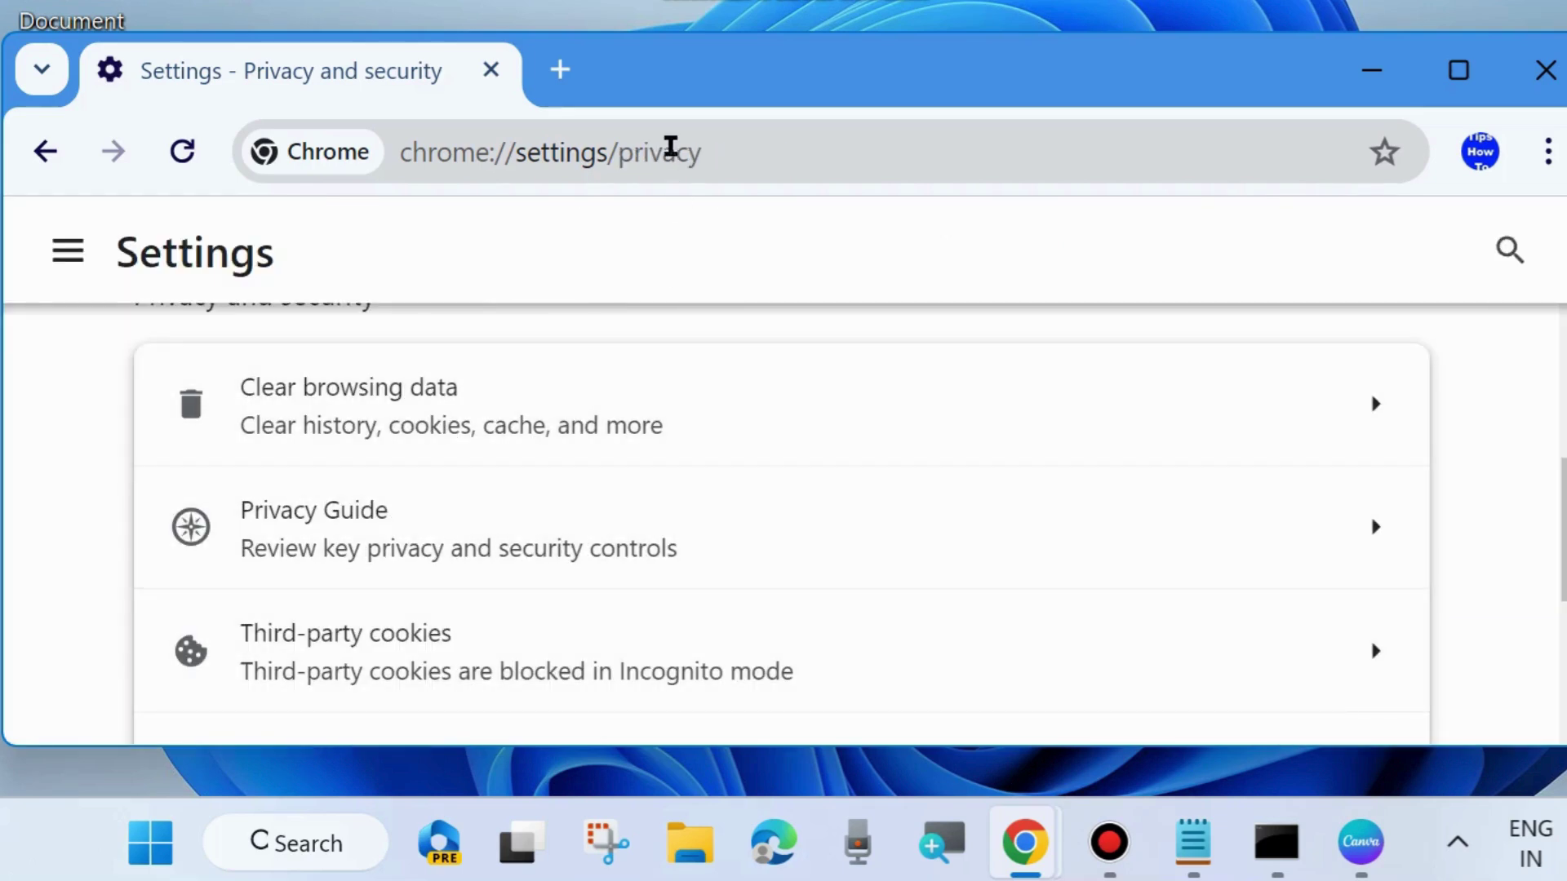
click(560, 69)
Step: Close the Settings tab and show the main menu's Extensions submenu
click(489, 70)
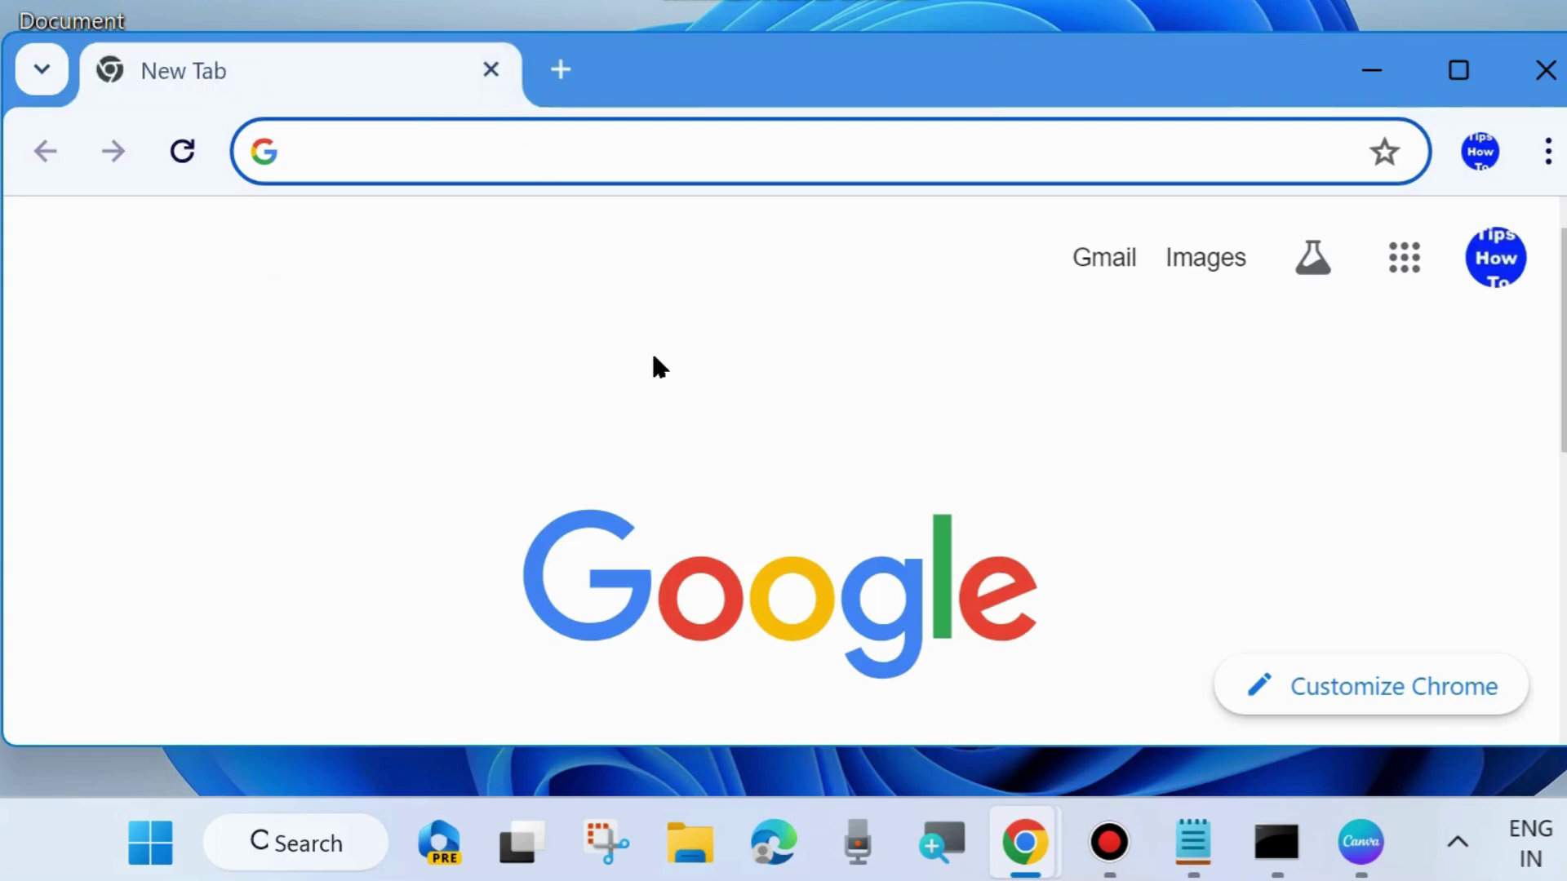
click(1548, 155)
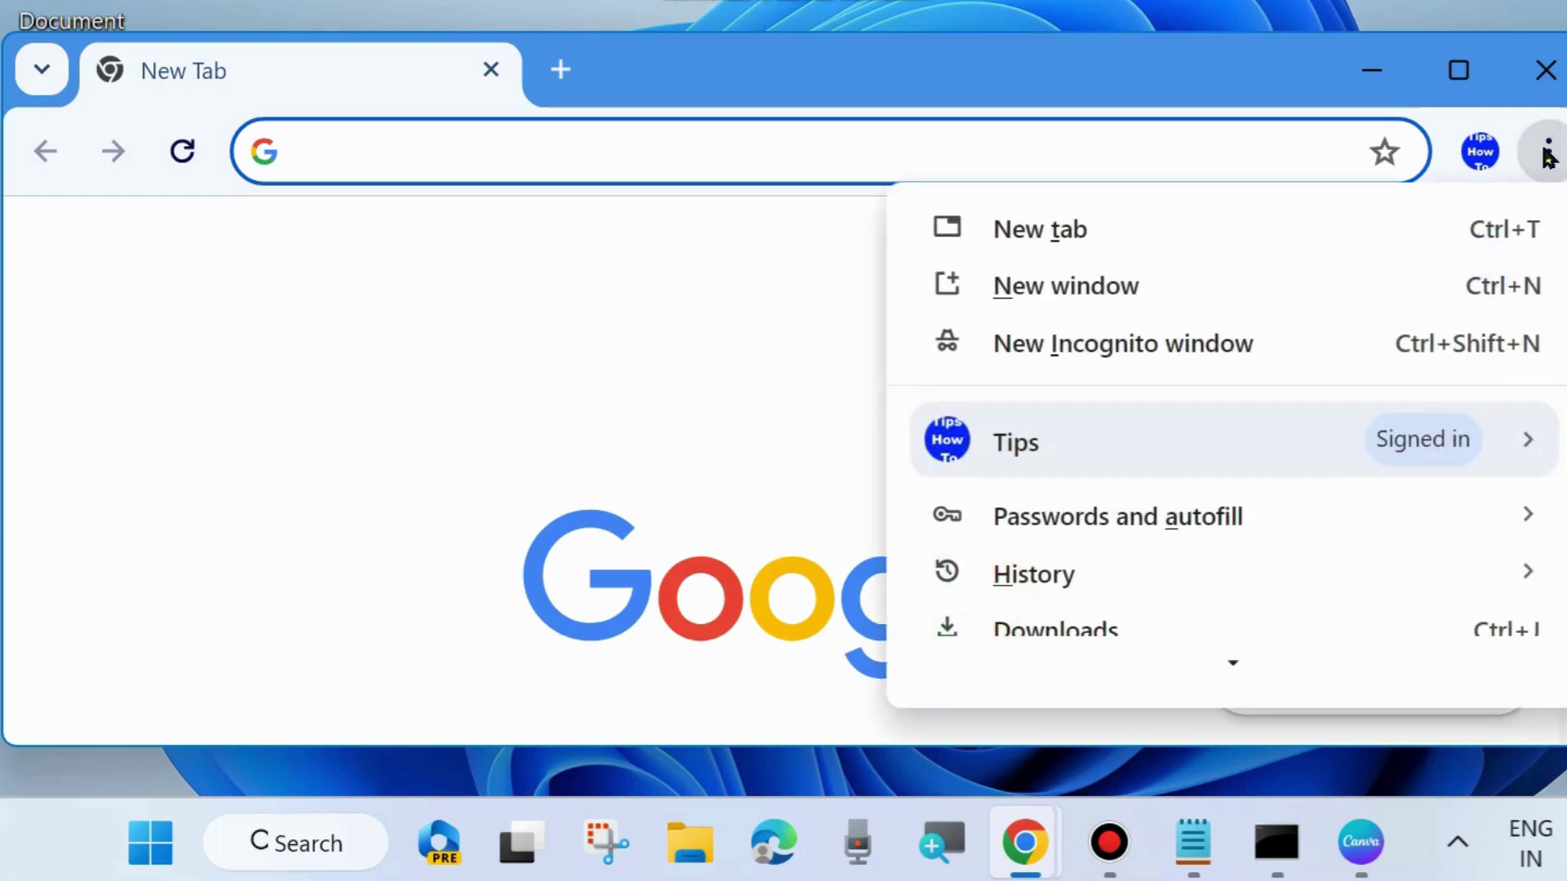
mouse_move(1211, 684)
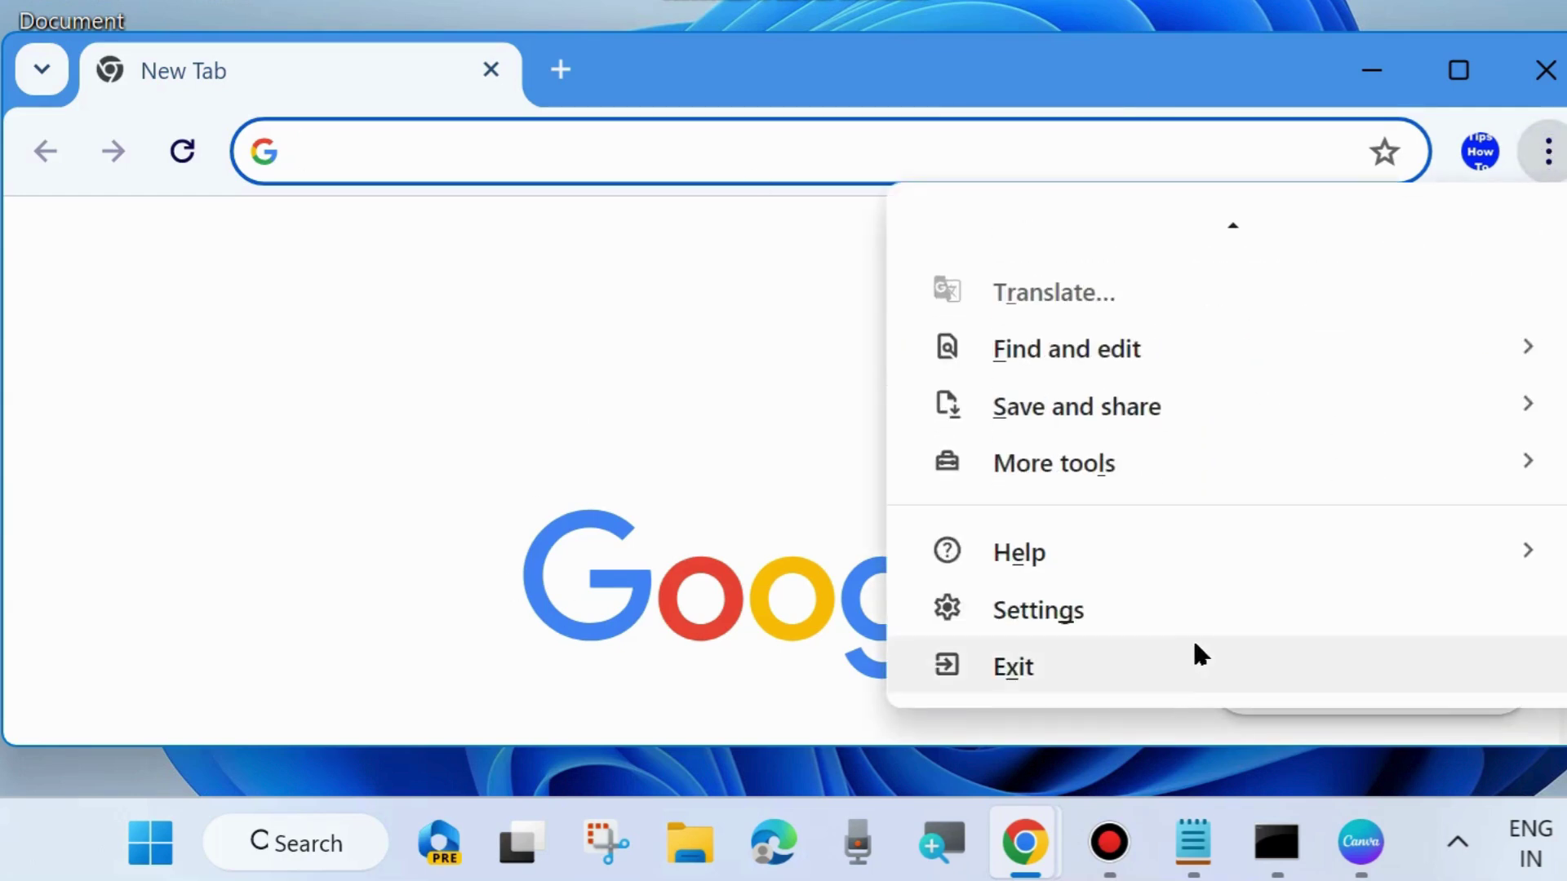
scroll(1175, 628, up, 2)
scroll(1104, 555, up, 4)
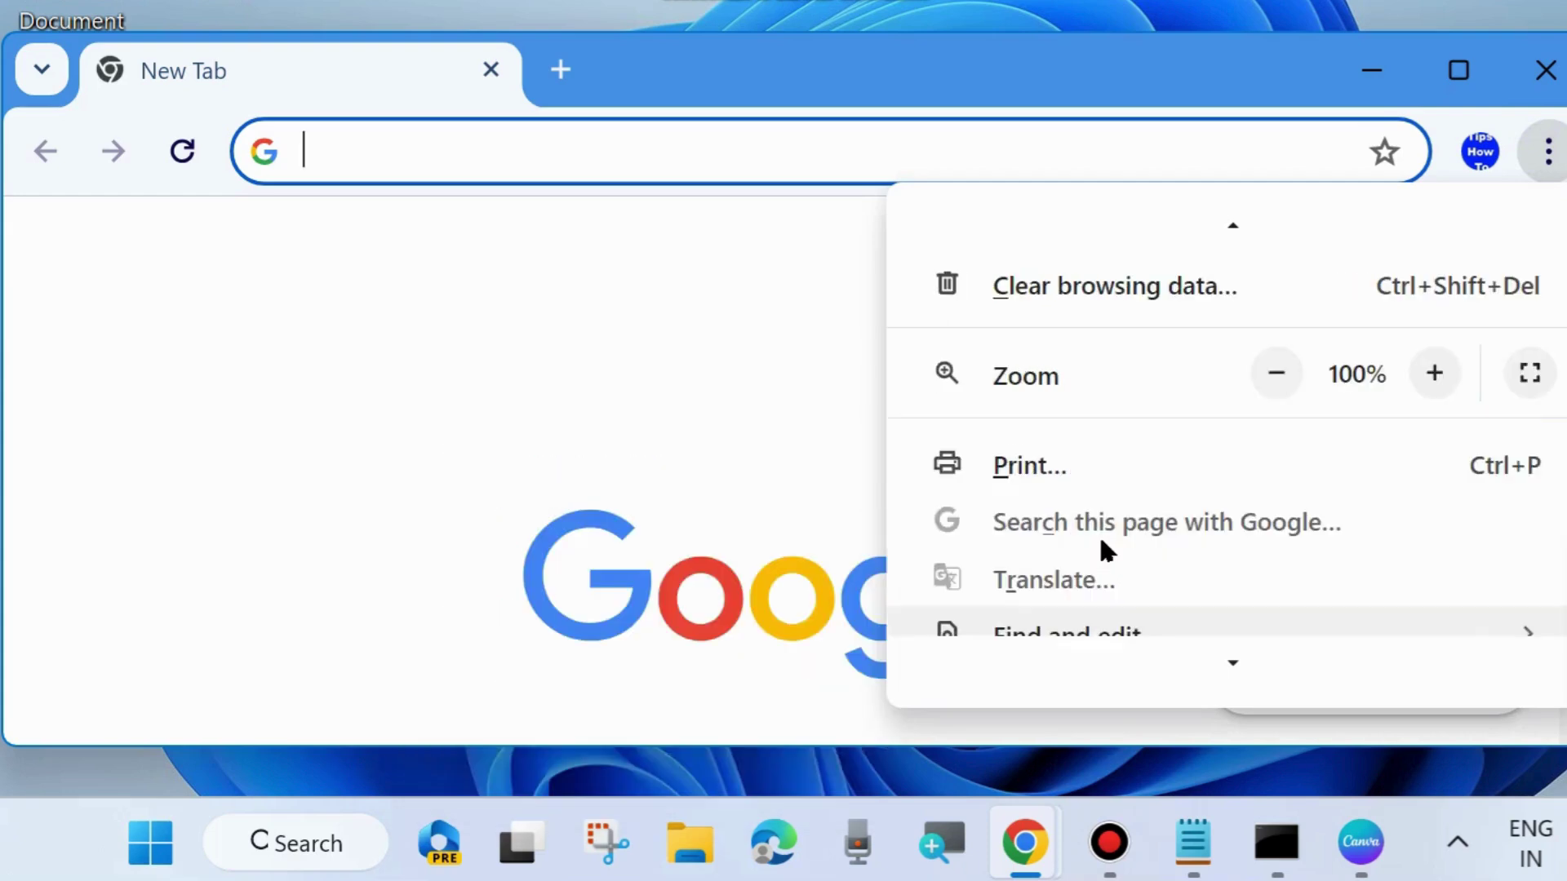
mouse_move(1074, 282)
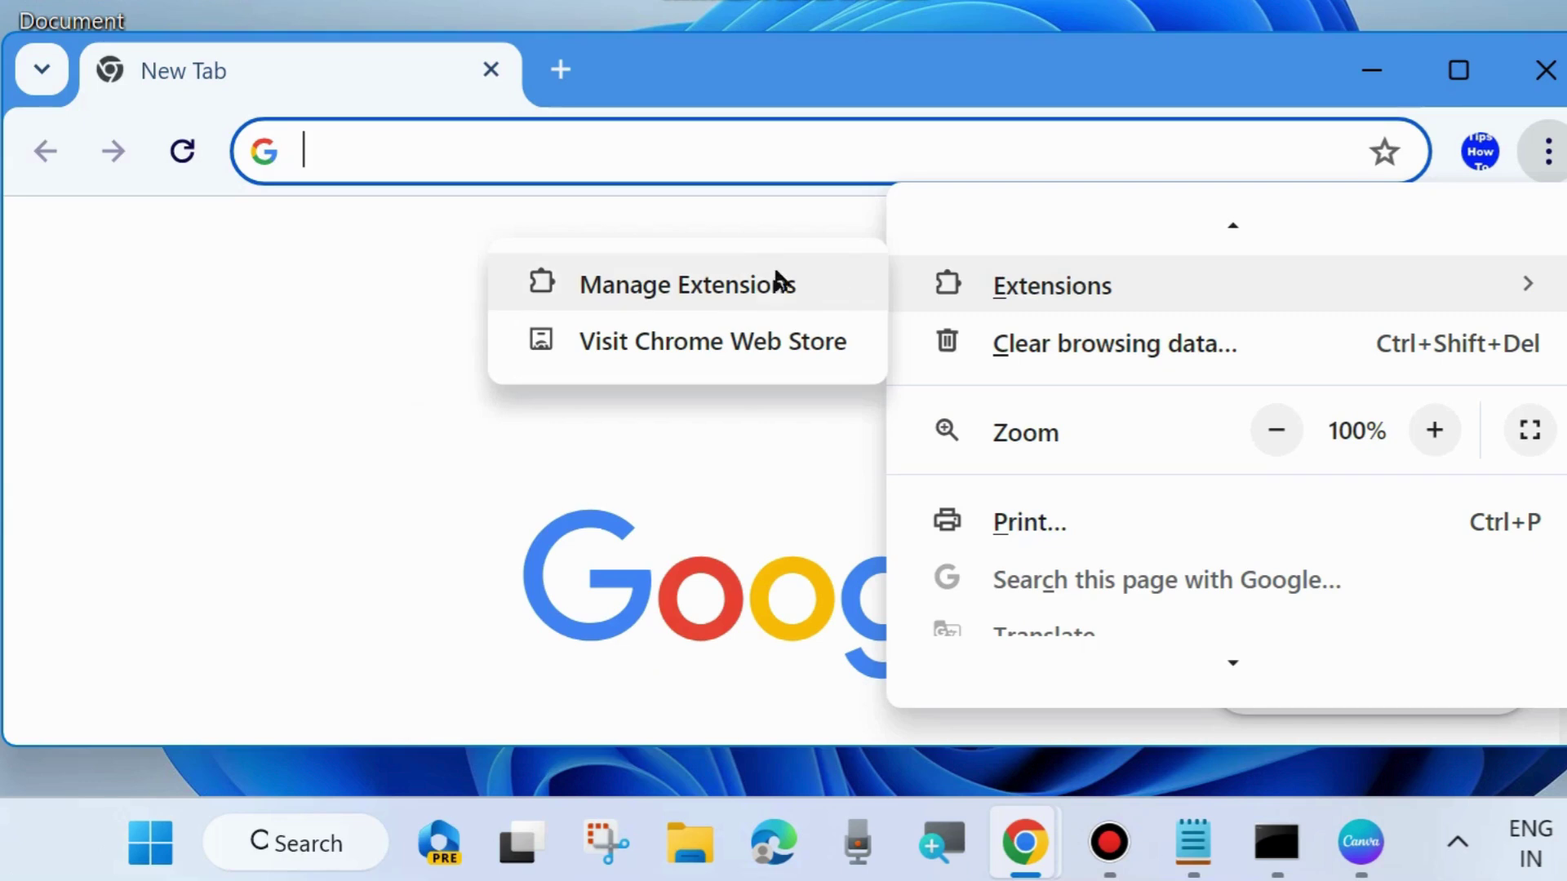
Step: Open Manage Extensions and scroll through the disabled extensions
click(671, 296)
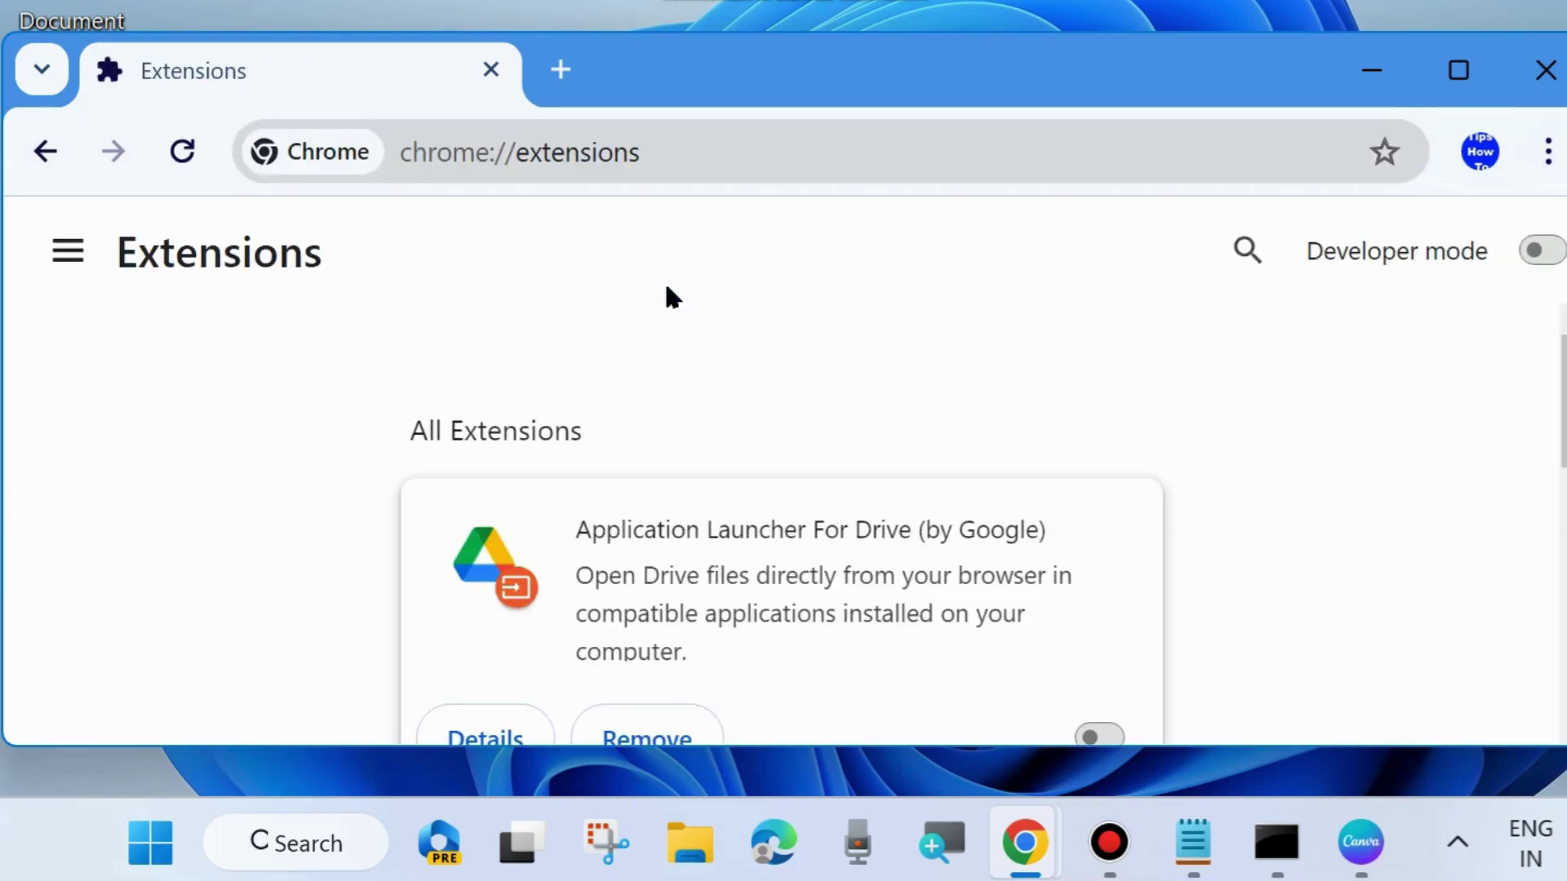
scroll(702, 375, down, 2)
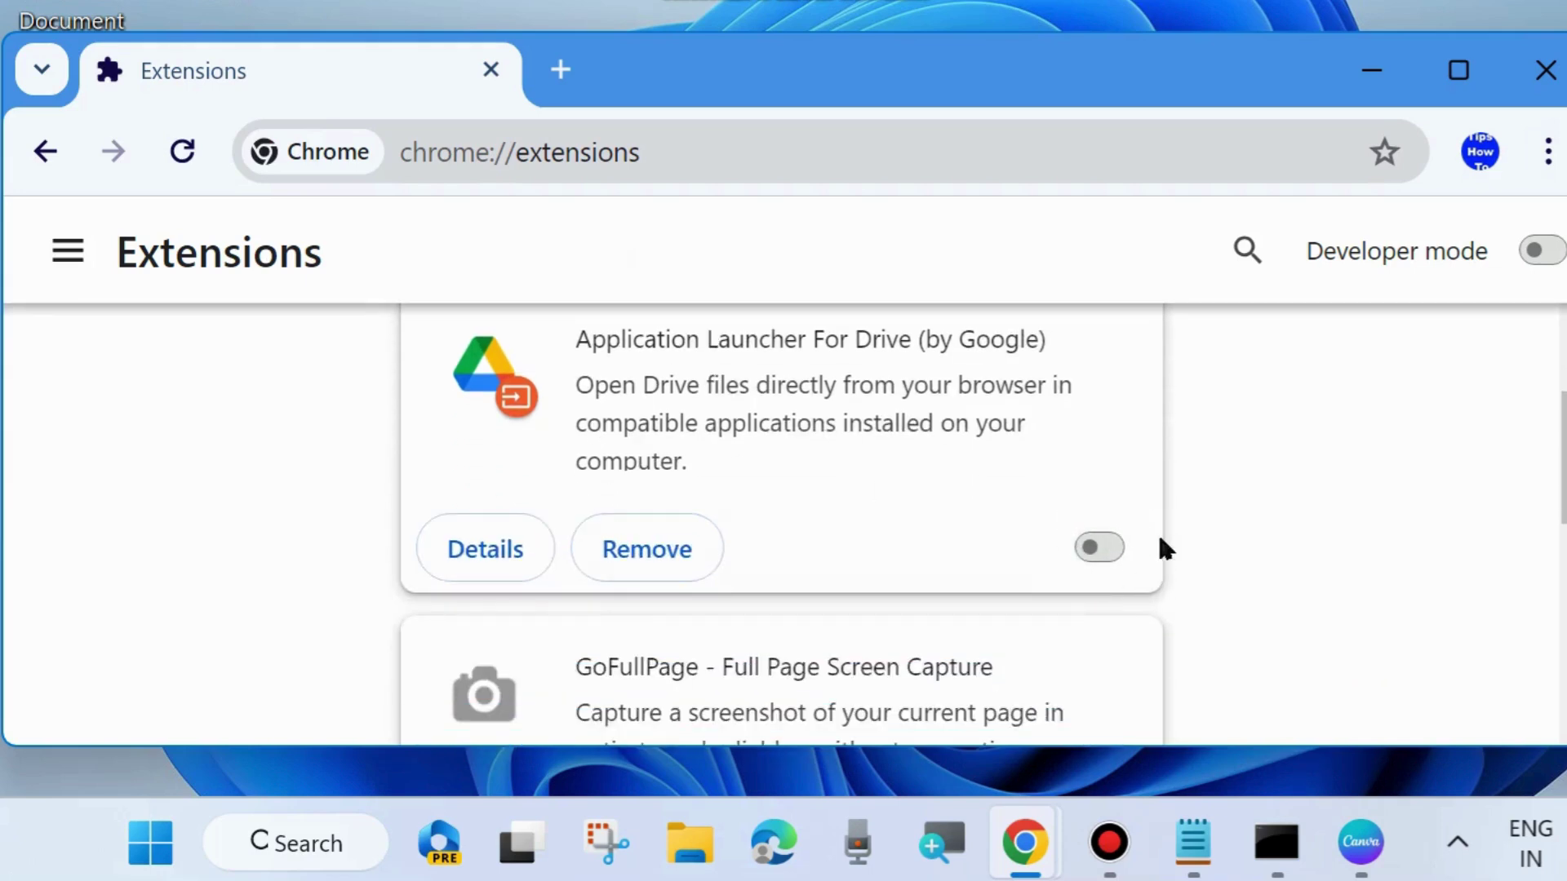
scroll(1095, 563, down, 2)
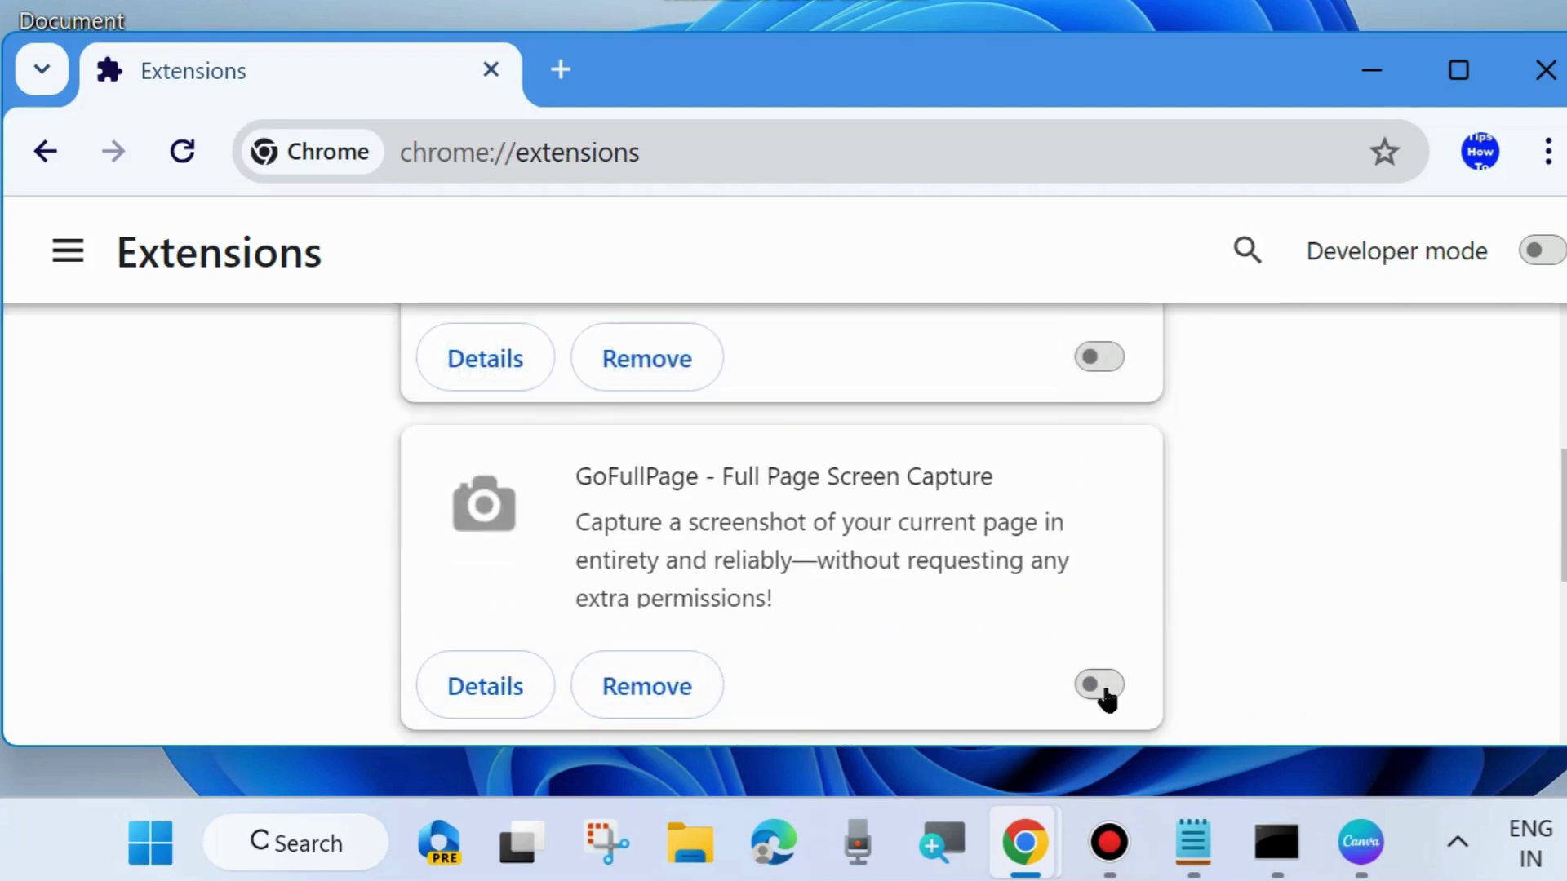
scroll(1053, 680, down, 4)
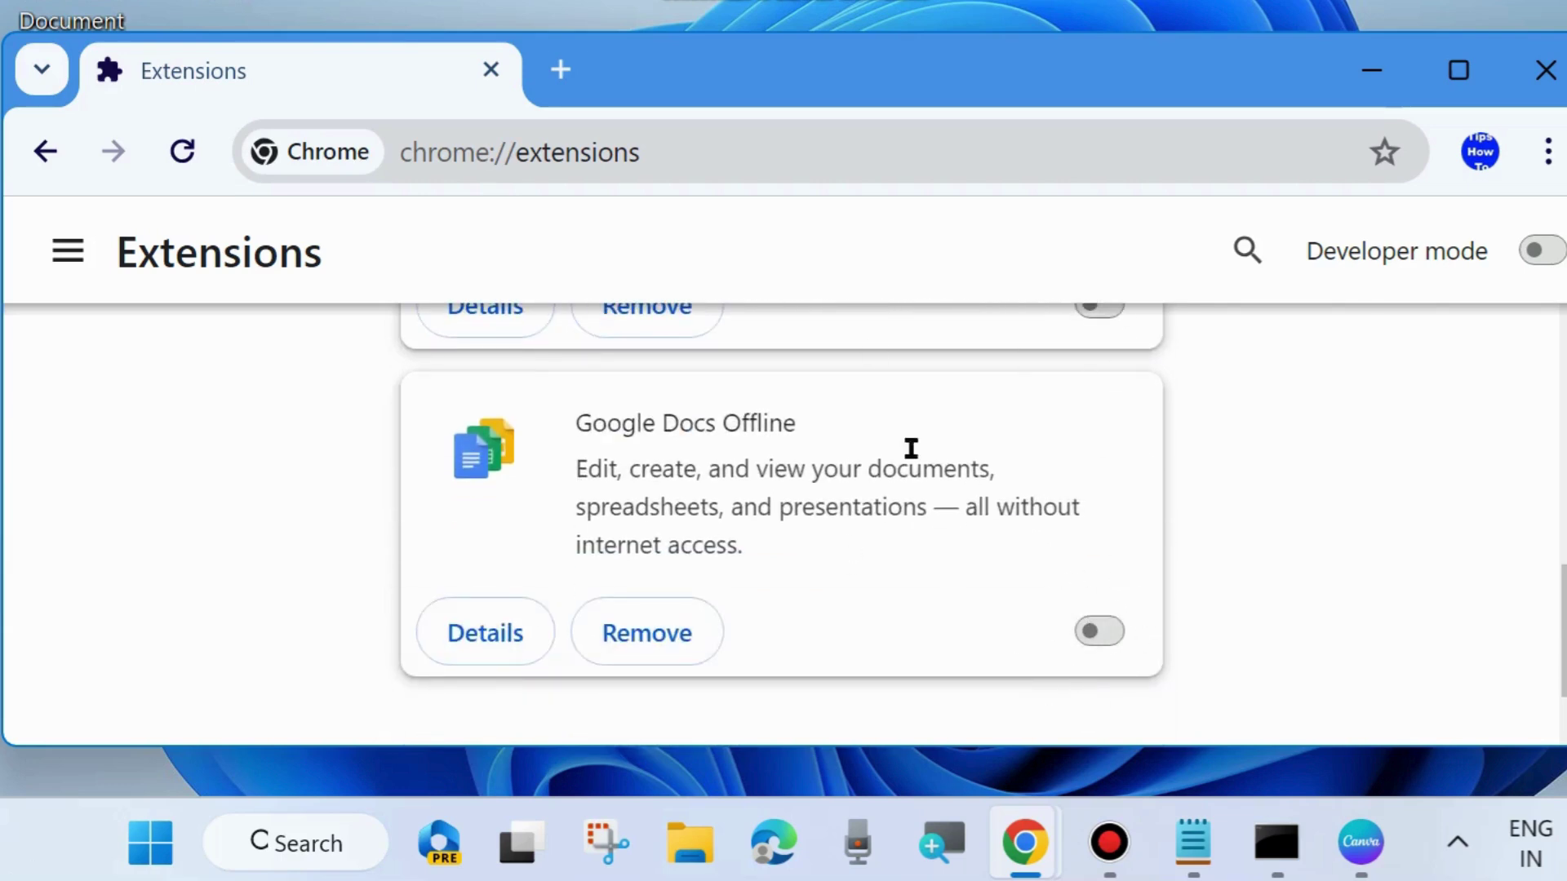
Step: Replace the Extensions tab with a new tab and minimise Chrome to the desktop
click(562, 67)
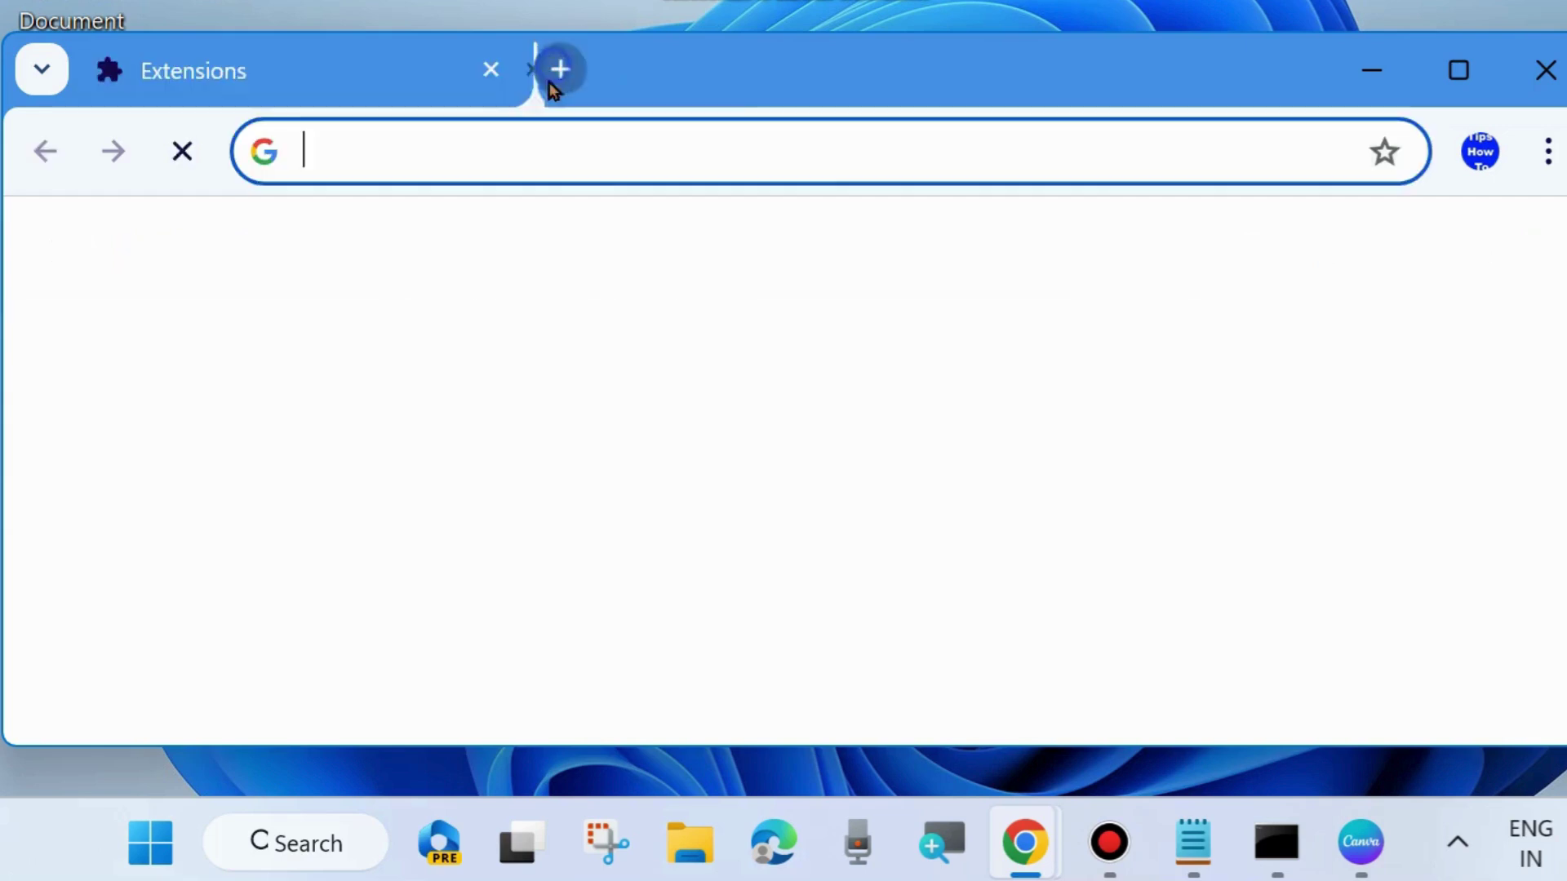
click(492, 69)
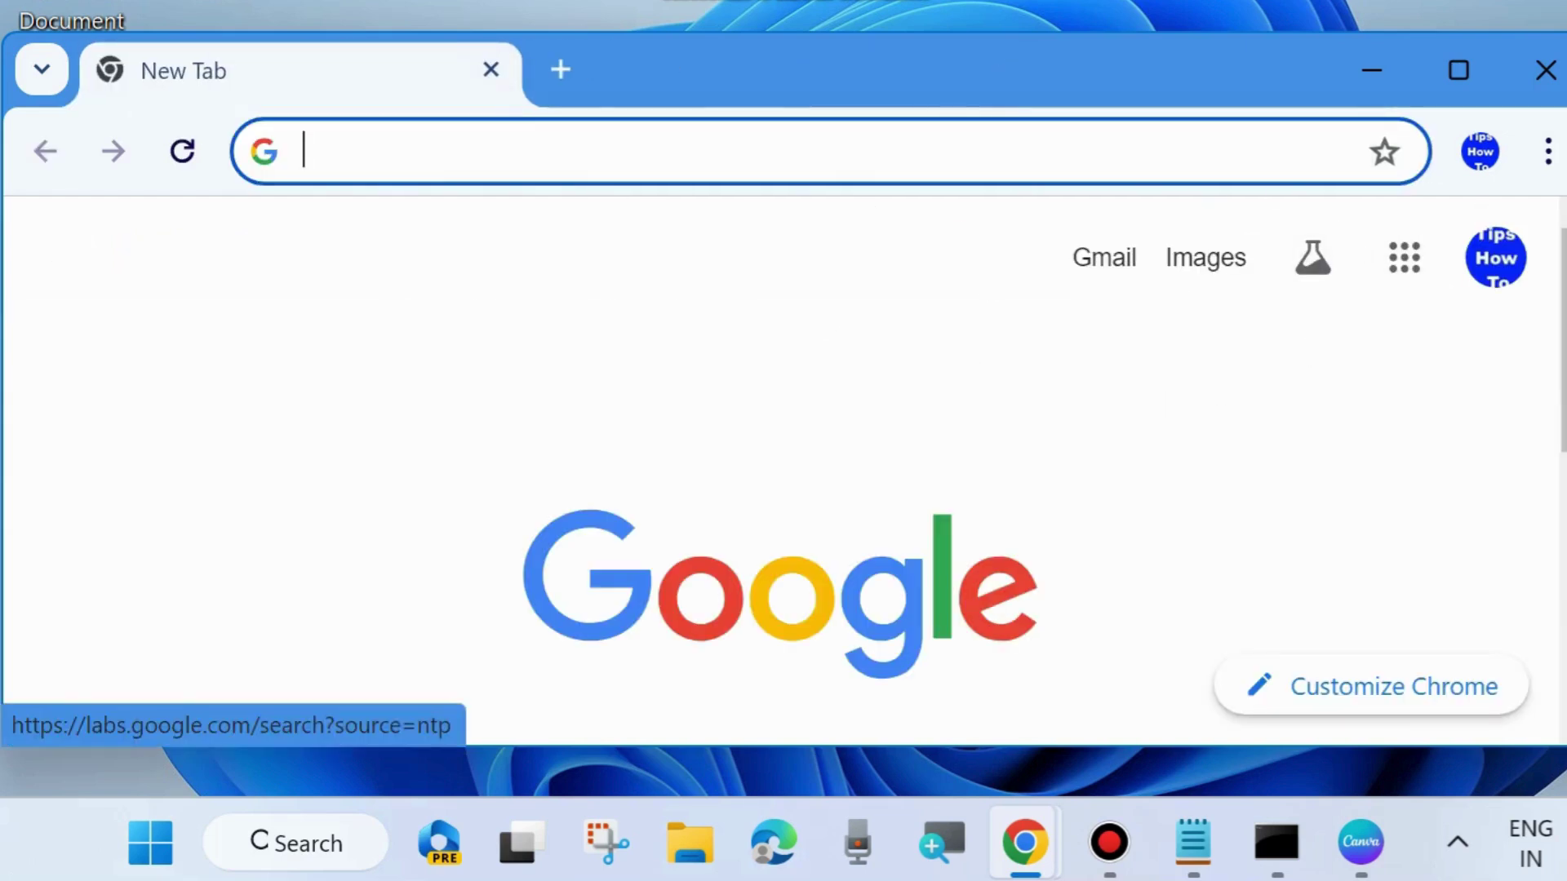
click(1372, 70)
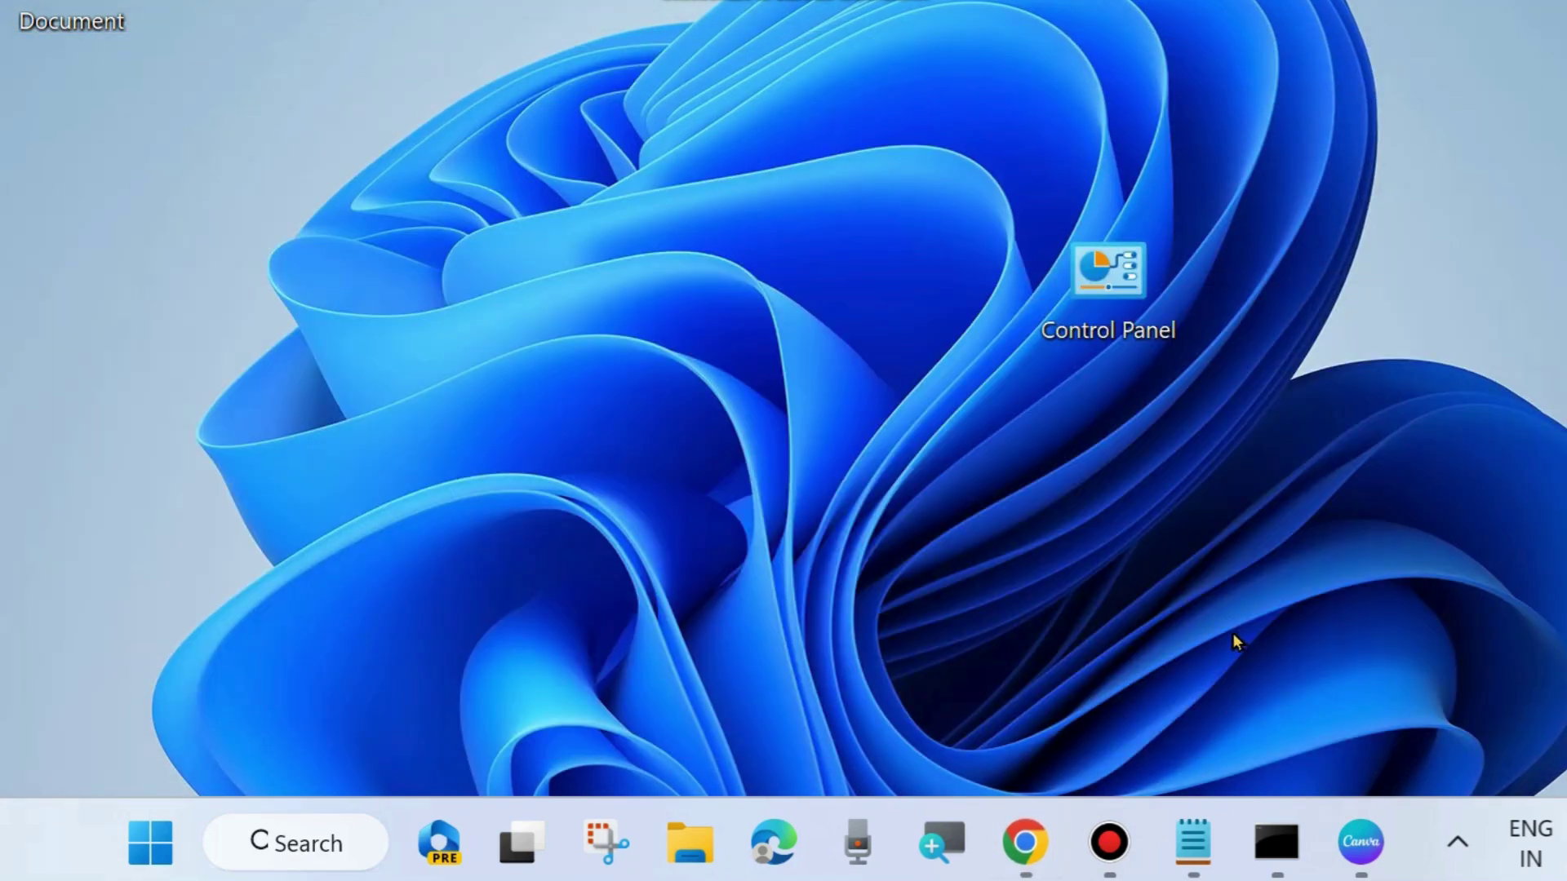
Step: Search 'cmd', run Command Prompt as administrator, and move its window lower
click(313, 847)
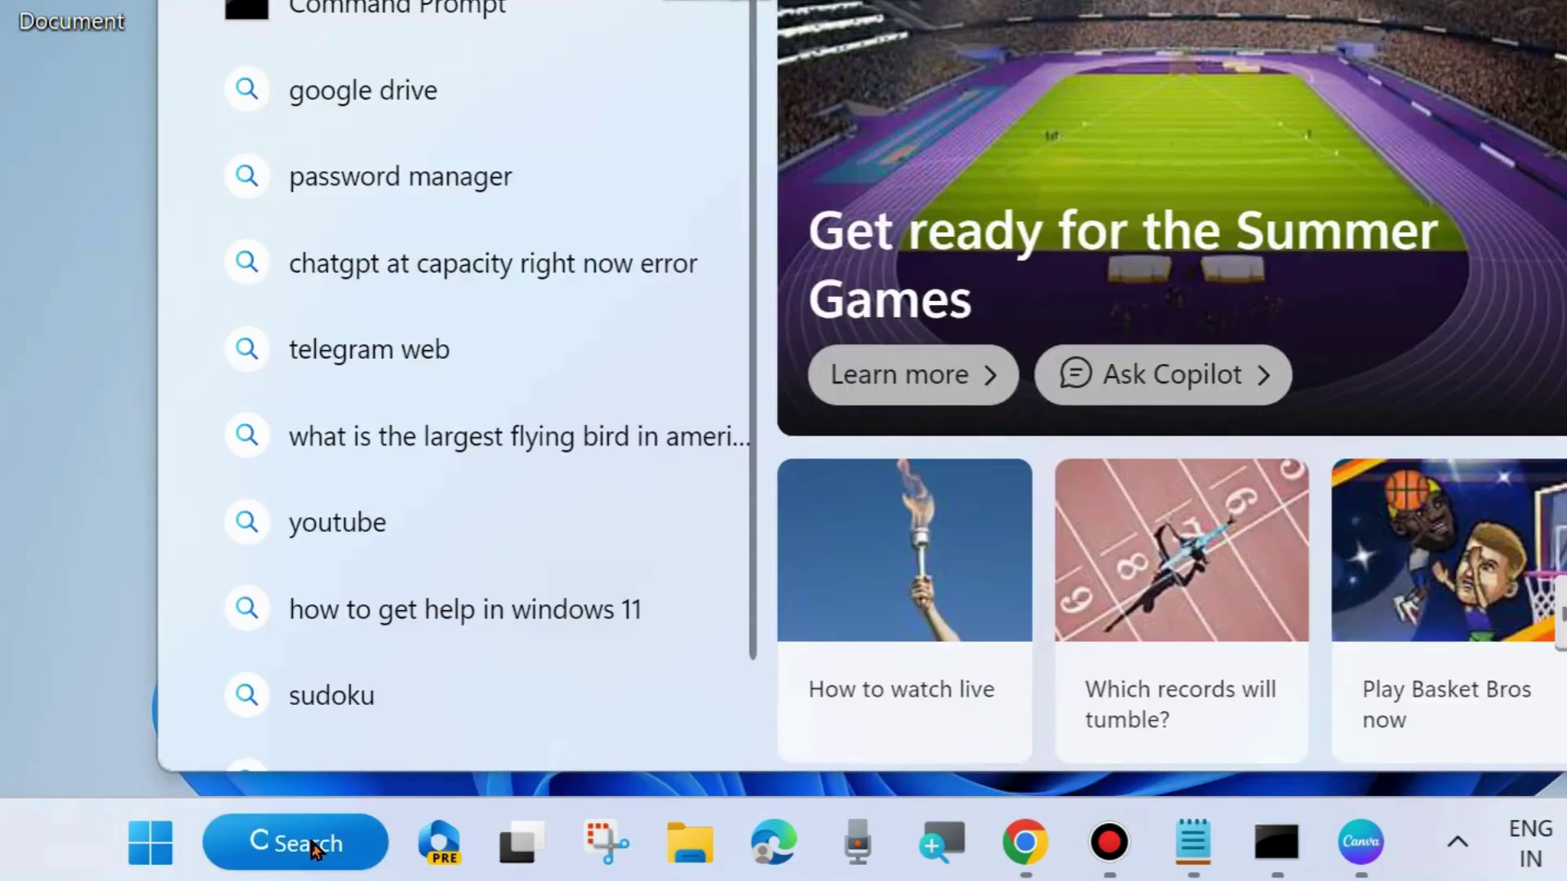
text(cmd)
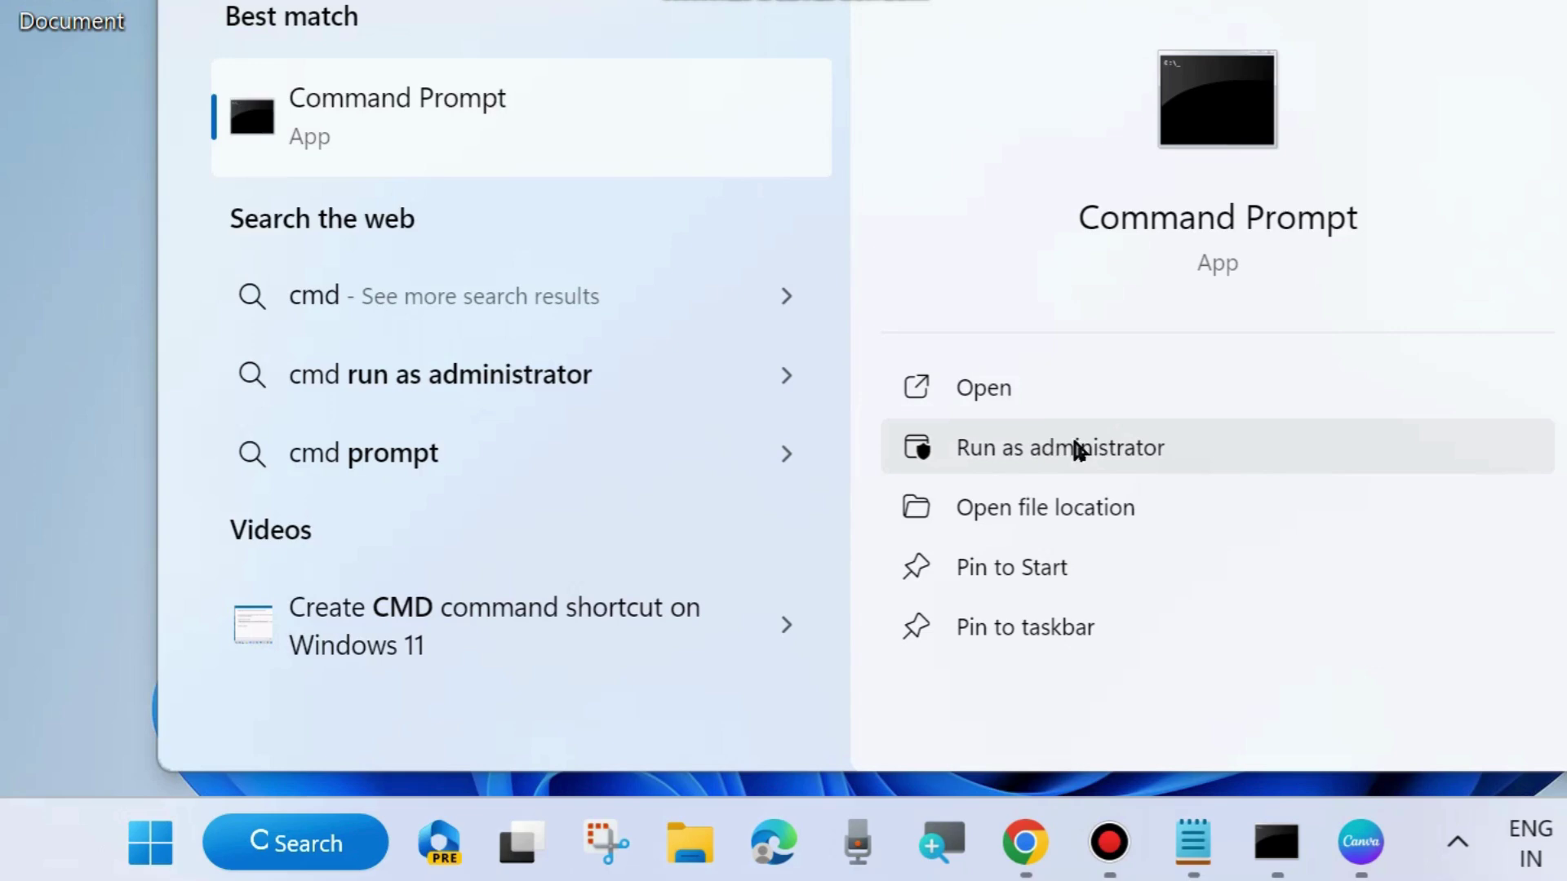
click(1278, 835)
drag(829, 4, 812, 61)
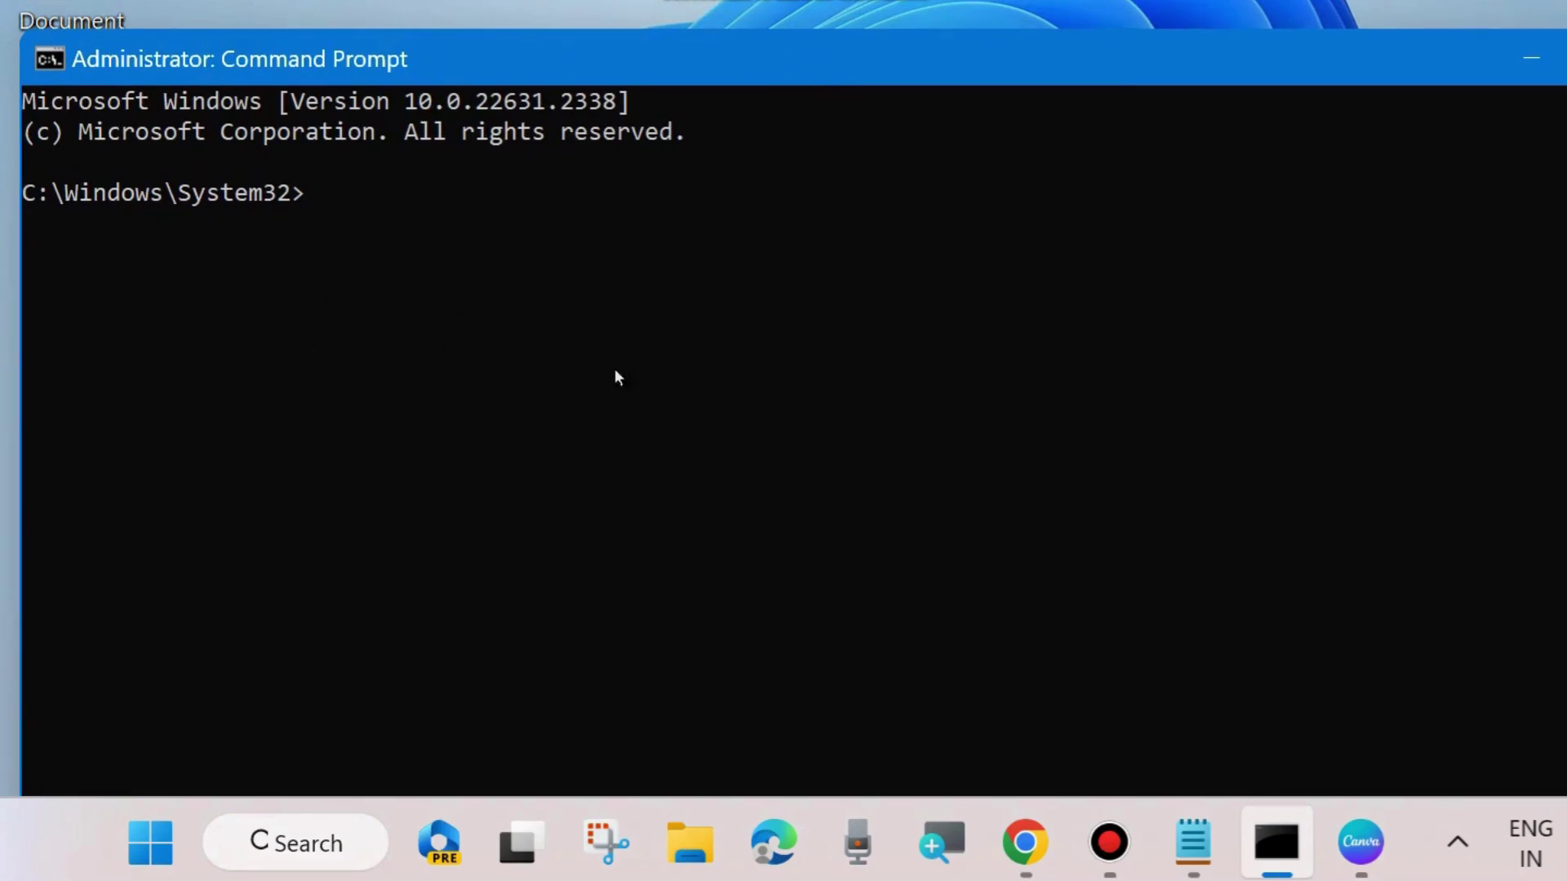
click(1193, 841)
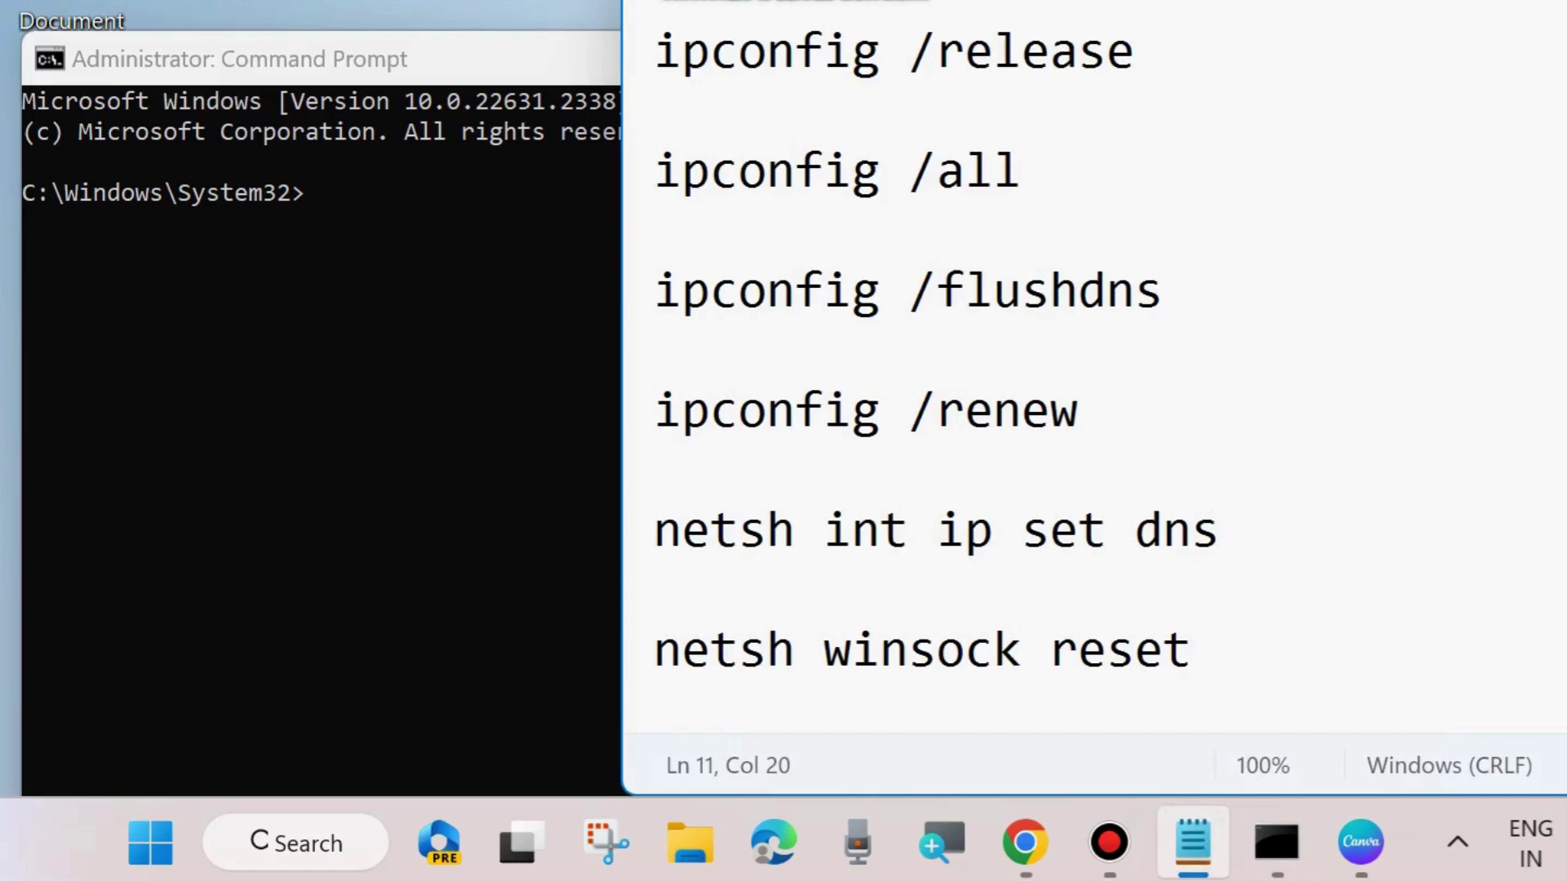
drag(1281, 2, 1273, 55)
drag(654, 114, 1133, 134)
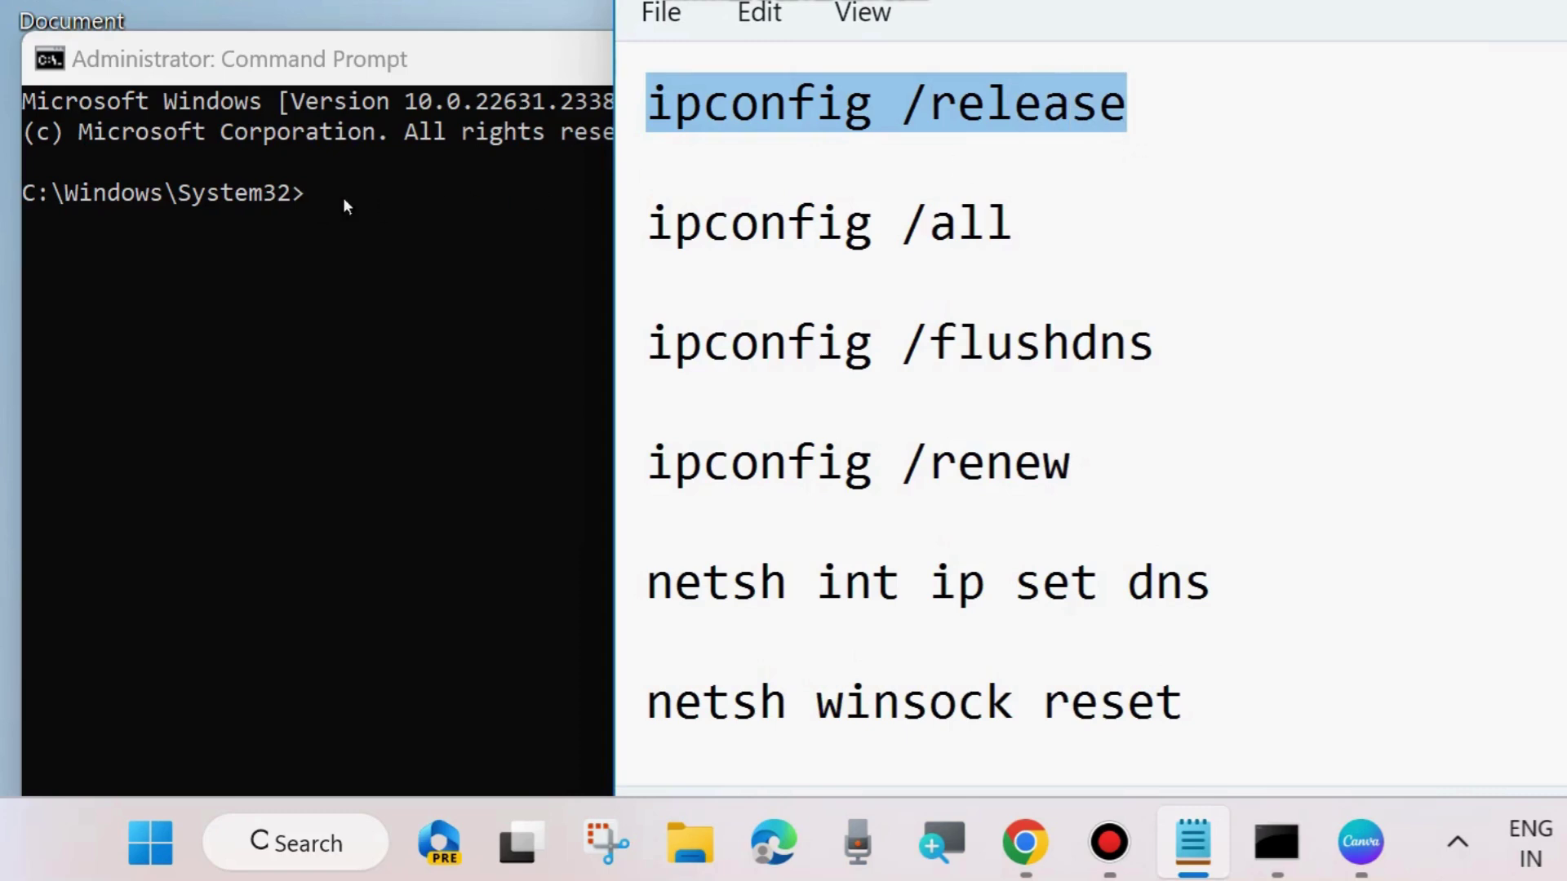
drag(650, 221, 1008, 237)
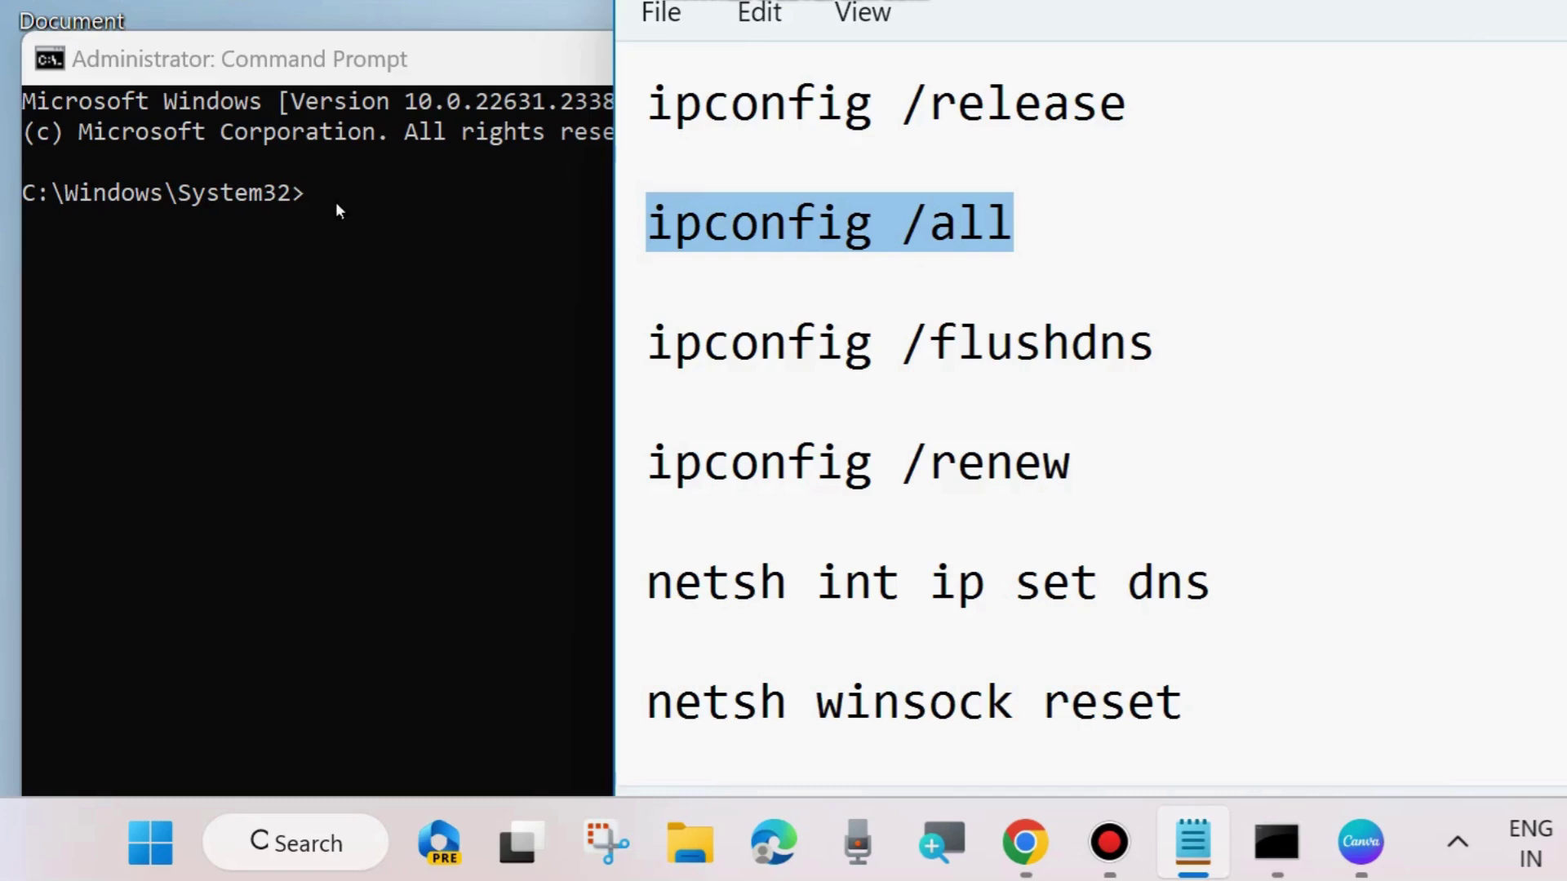
drag(650, 342, 1155, 365)
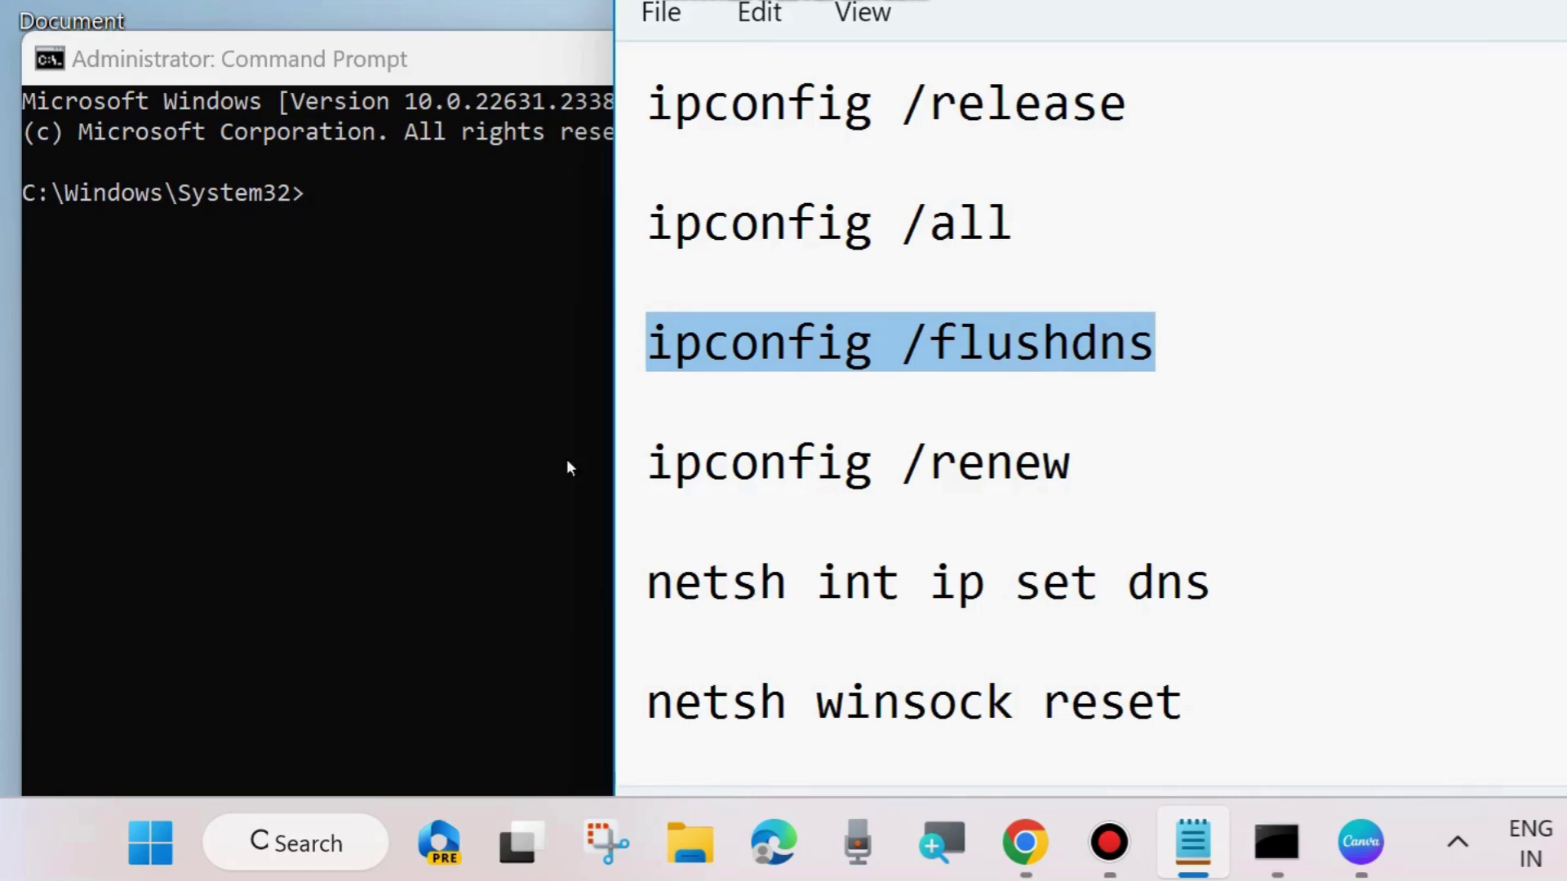
triple_click(631, 462)
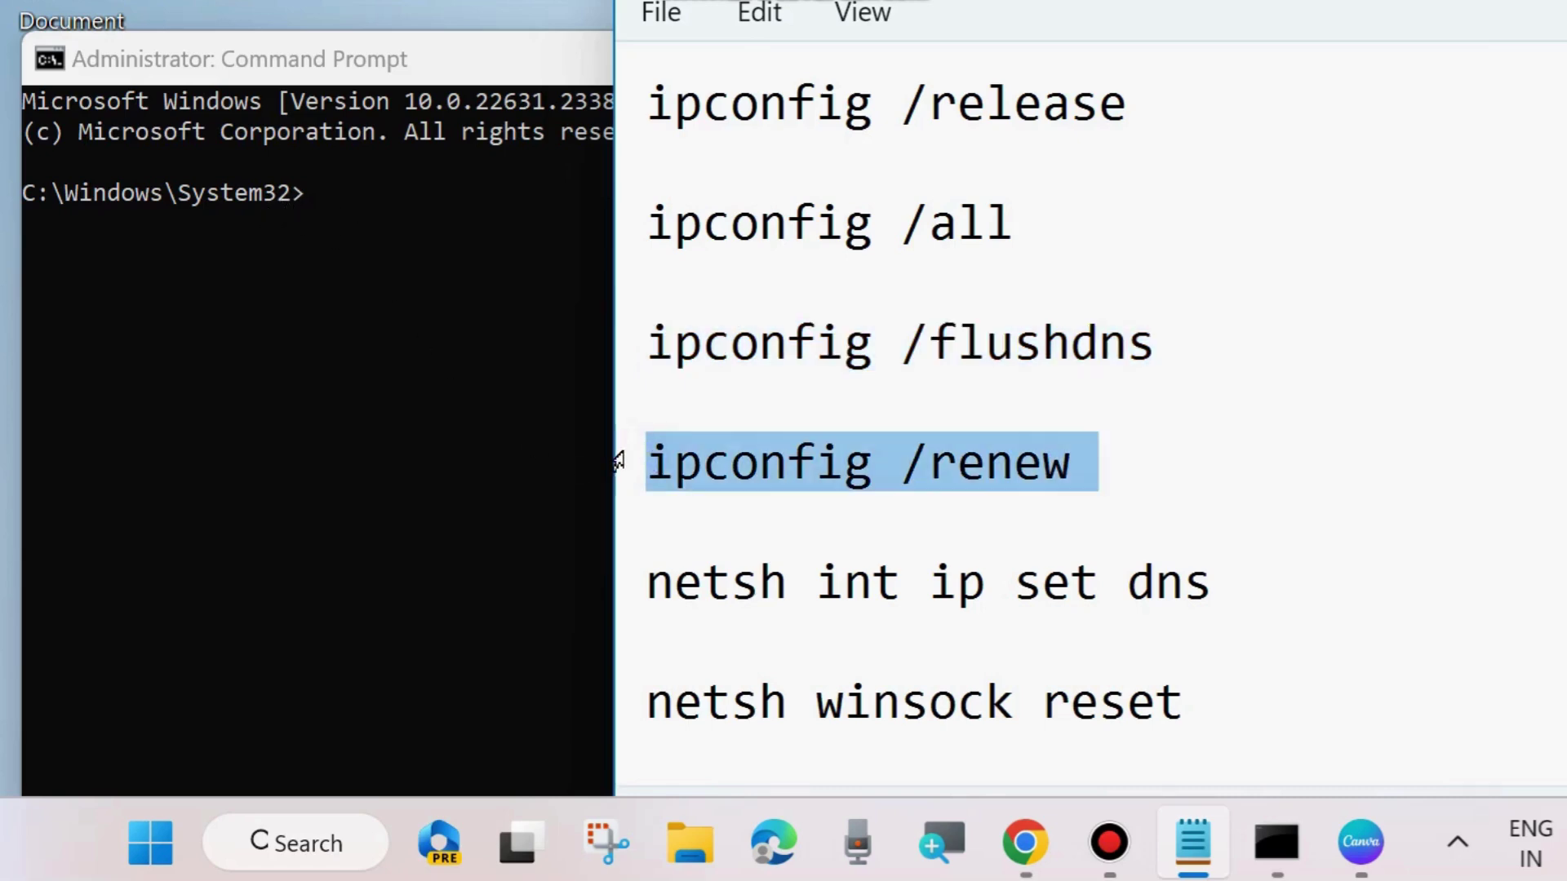
triple_click(632, 582)
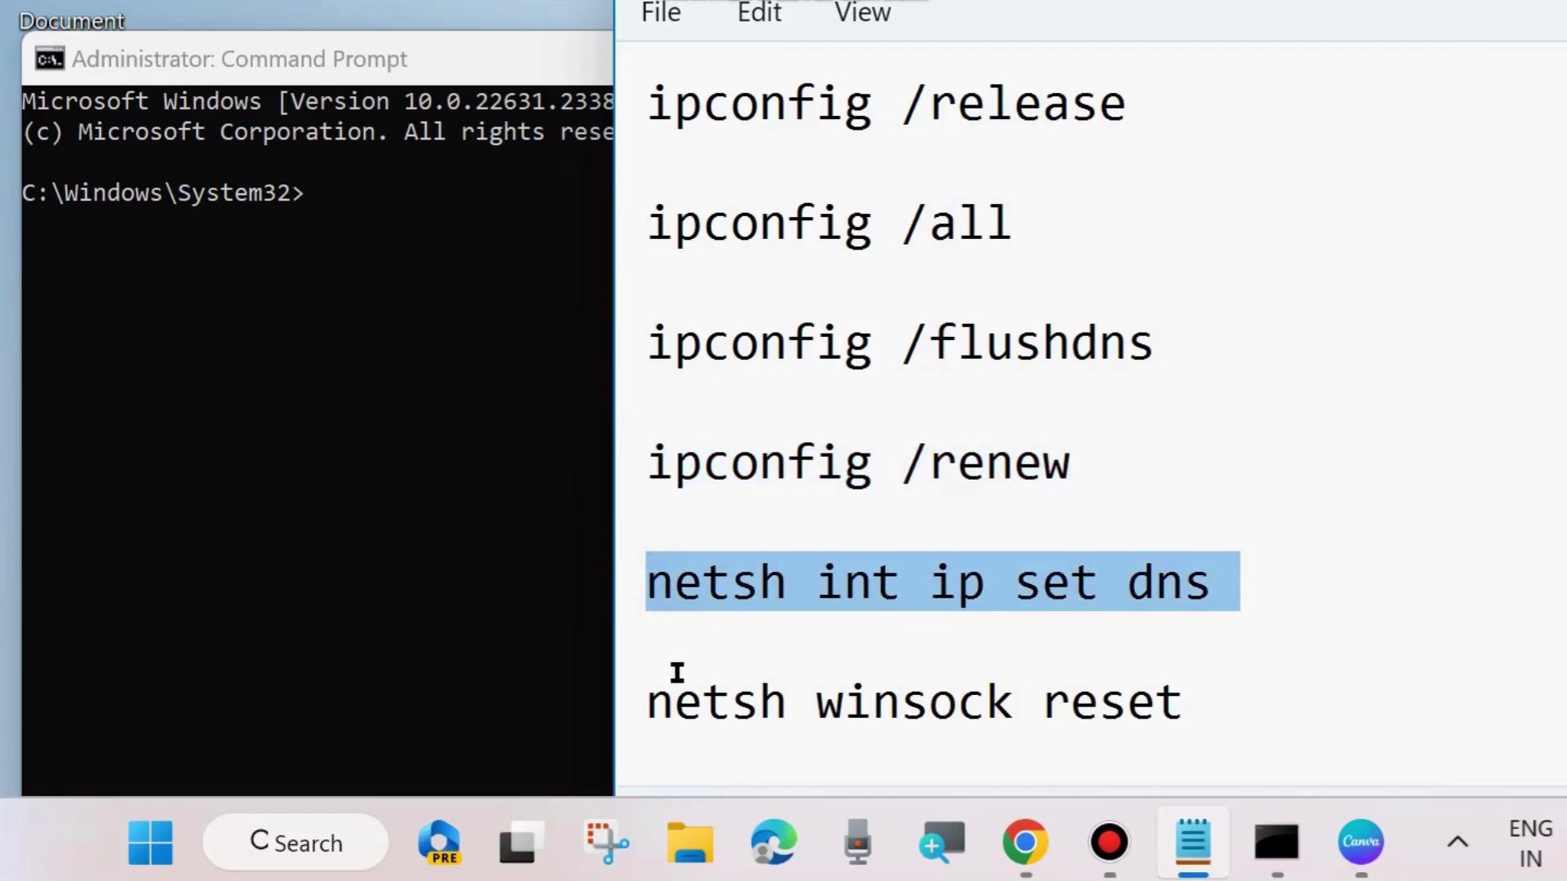
triple_click(626, 743)
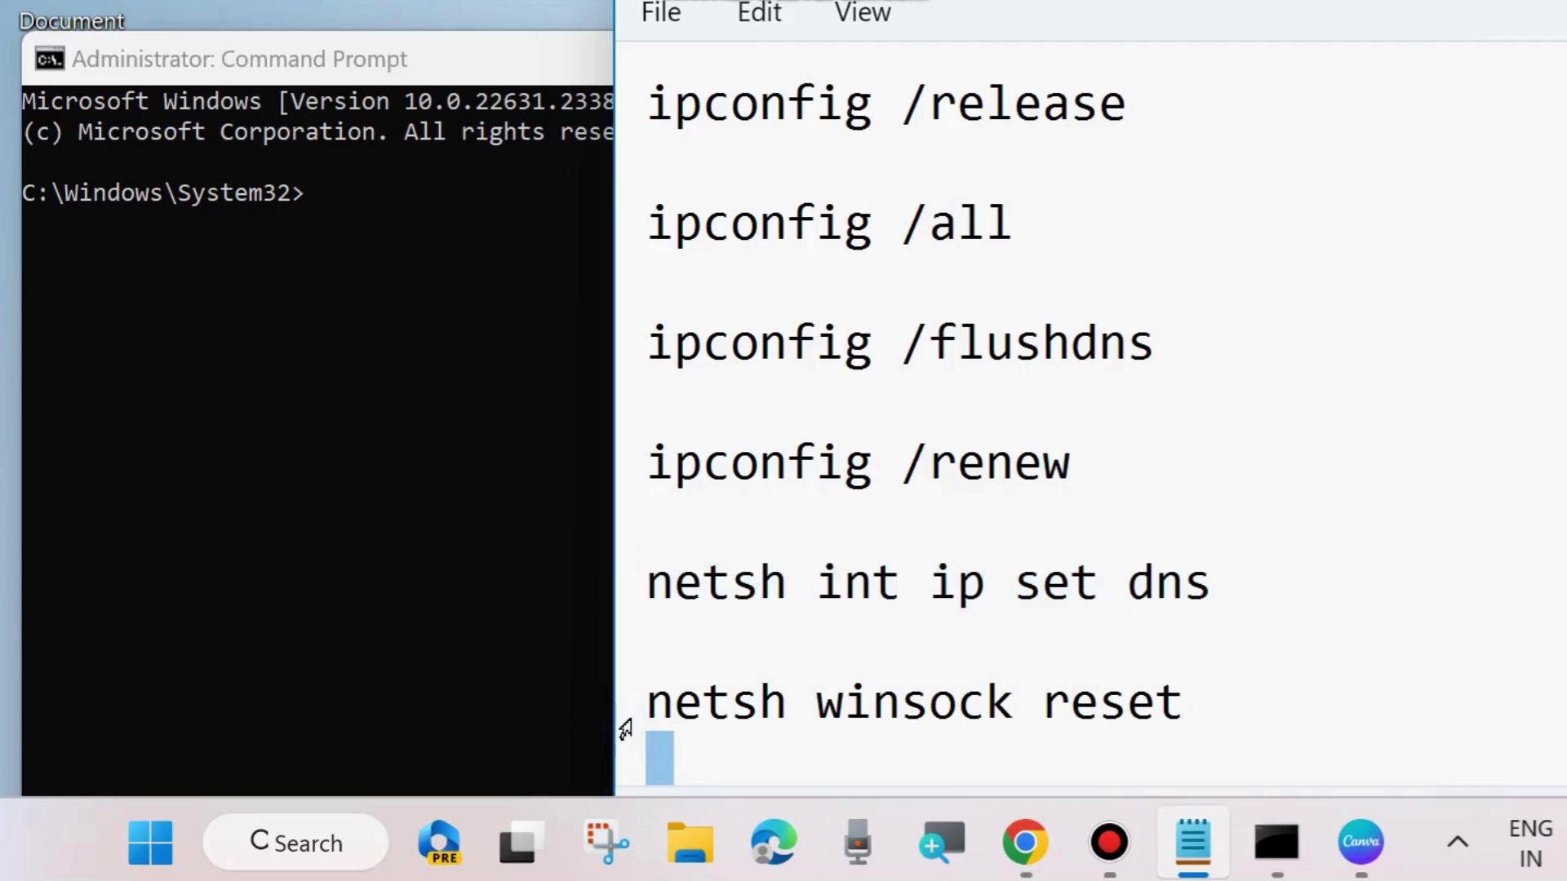
triple_click(624, 715)
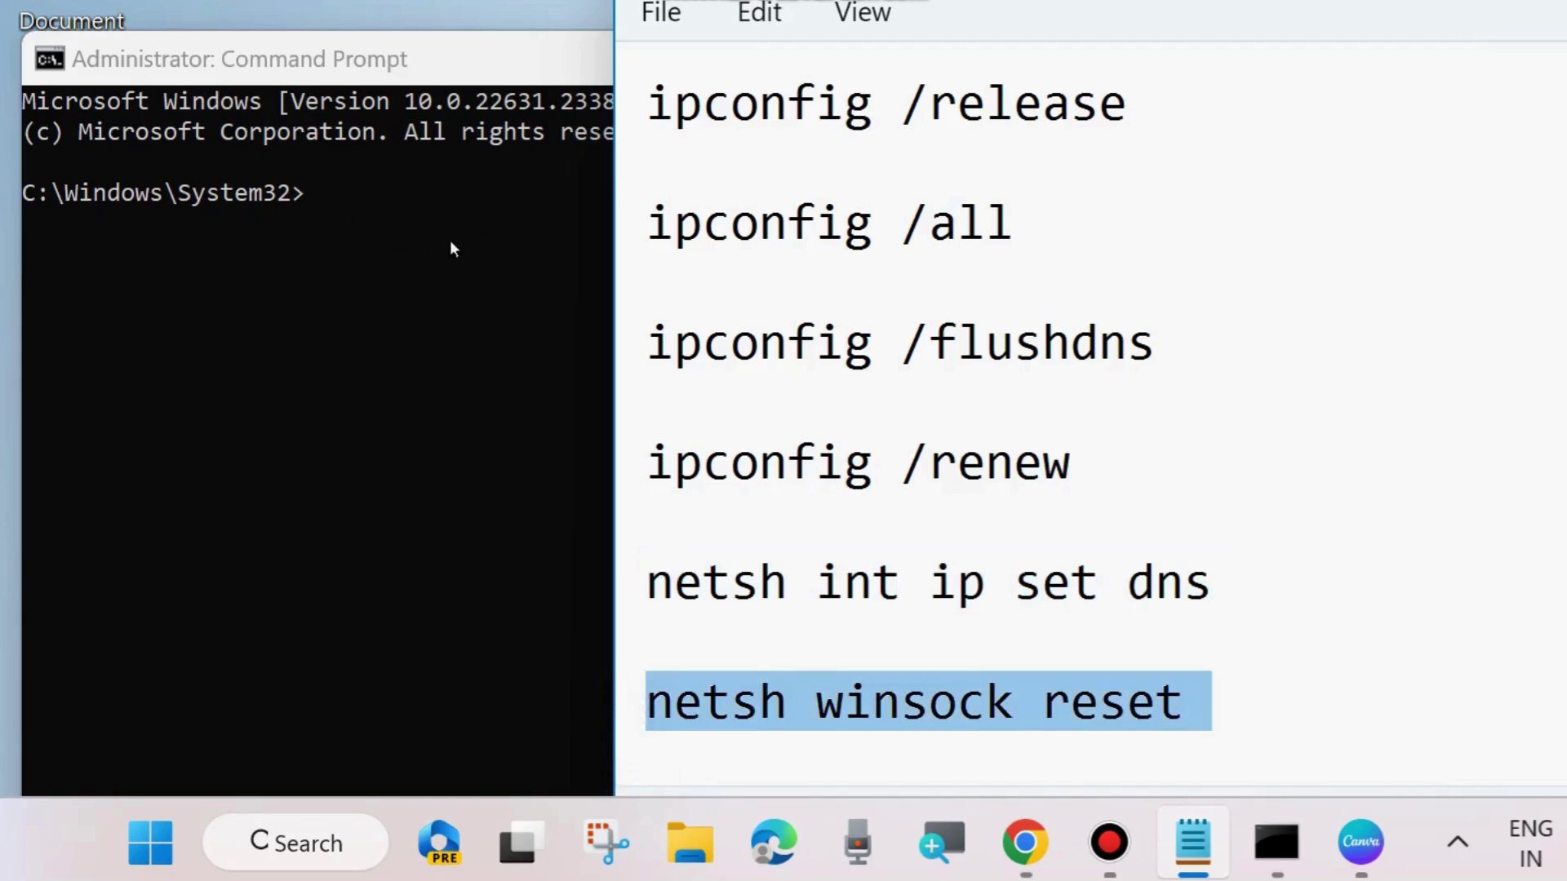
click(605, 244)
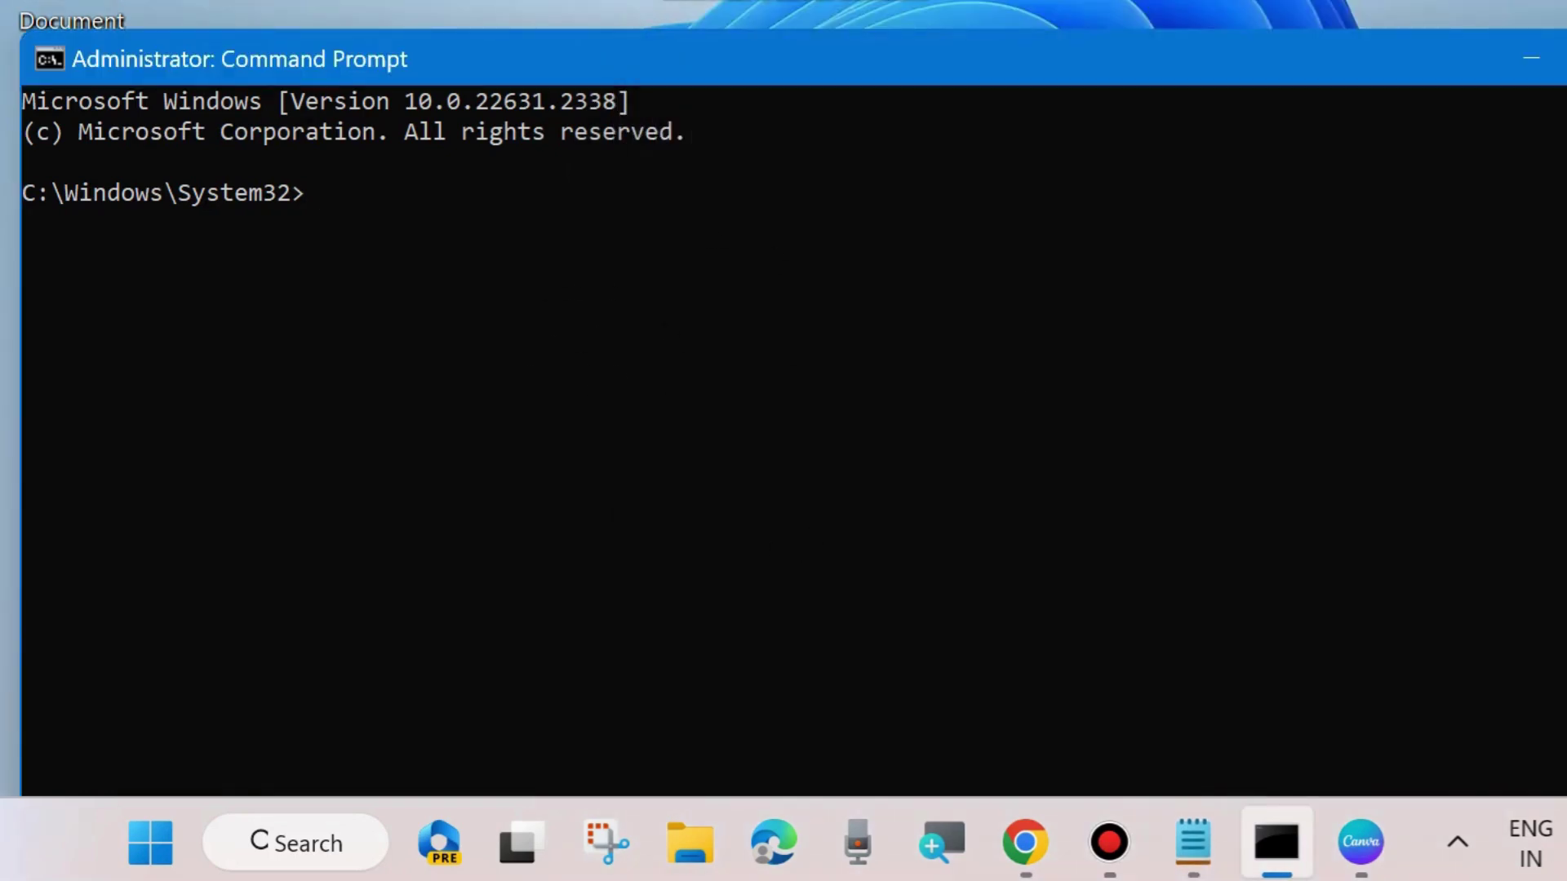
Step: Minimise Command Prompt and show the Start menu's Restart option without restarting
click(1532, 59)
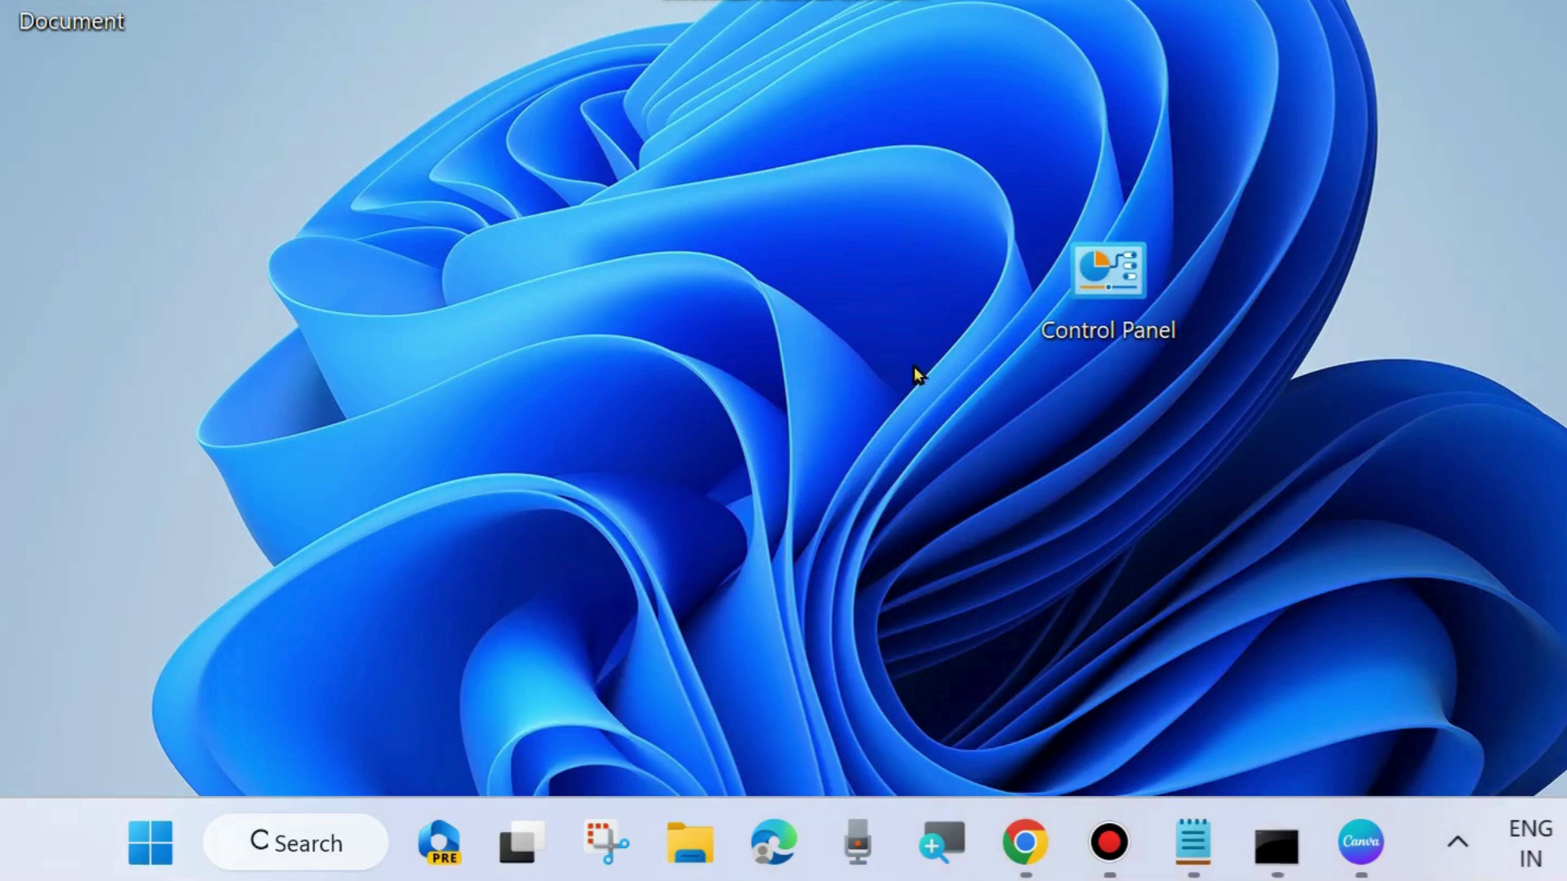
right_click(147, 844)
mouse_move(182, 745)
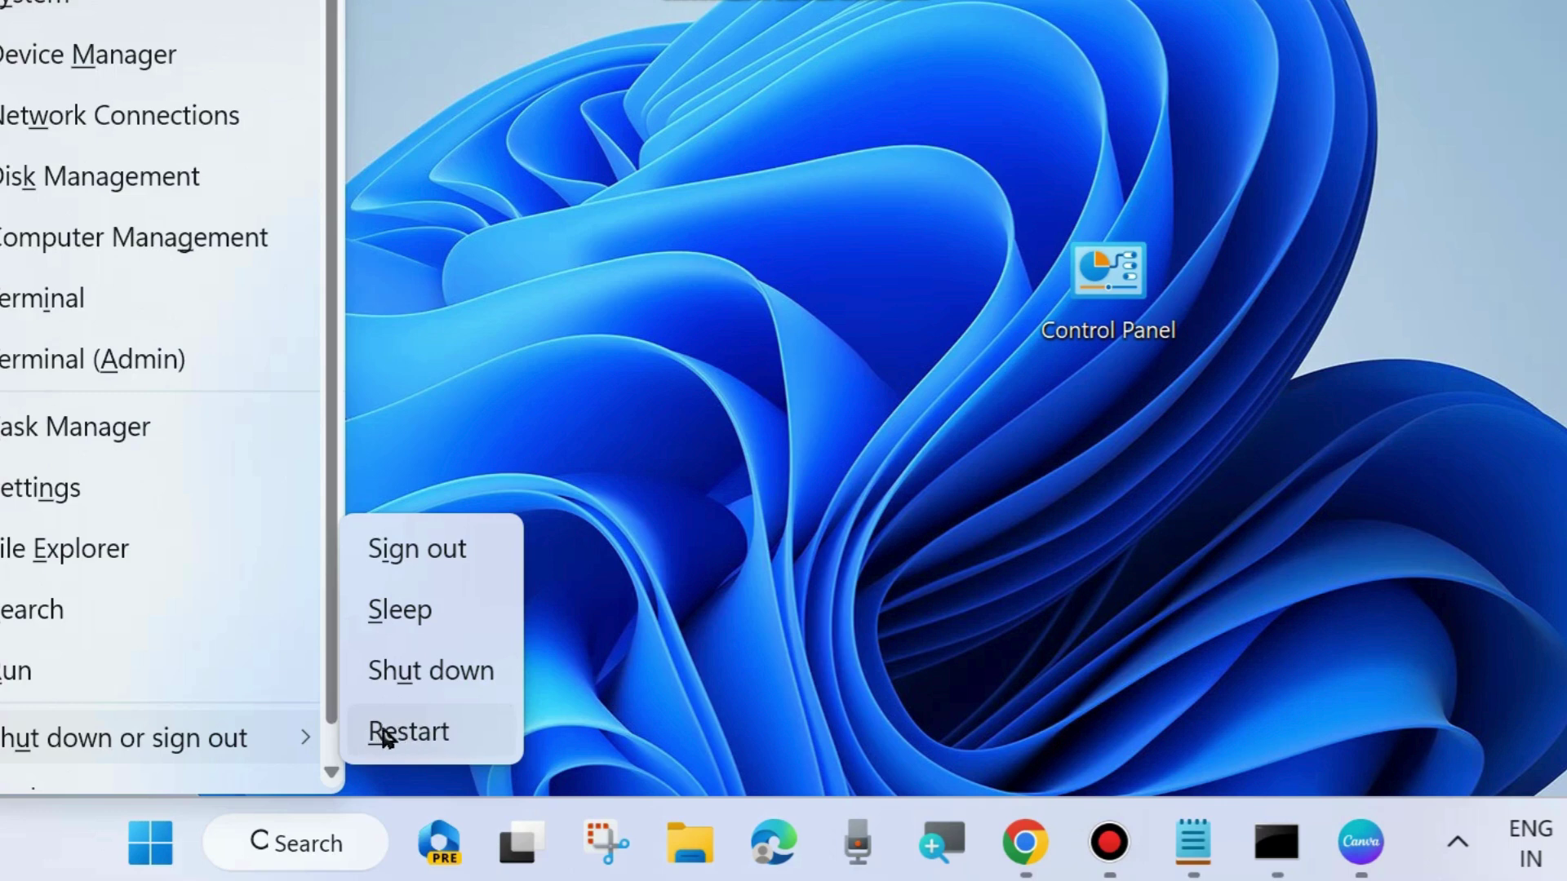
click(805, 408)
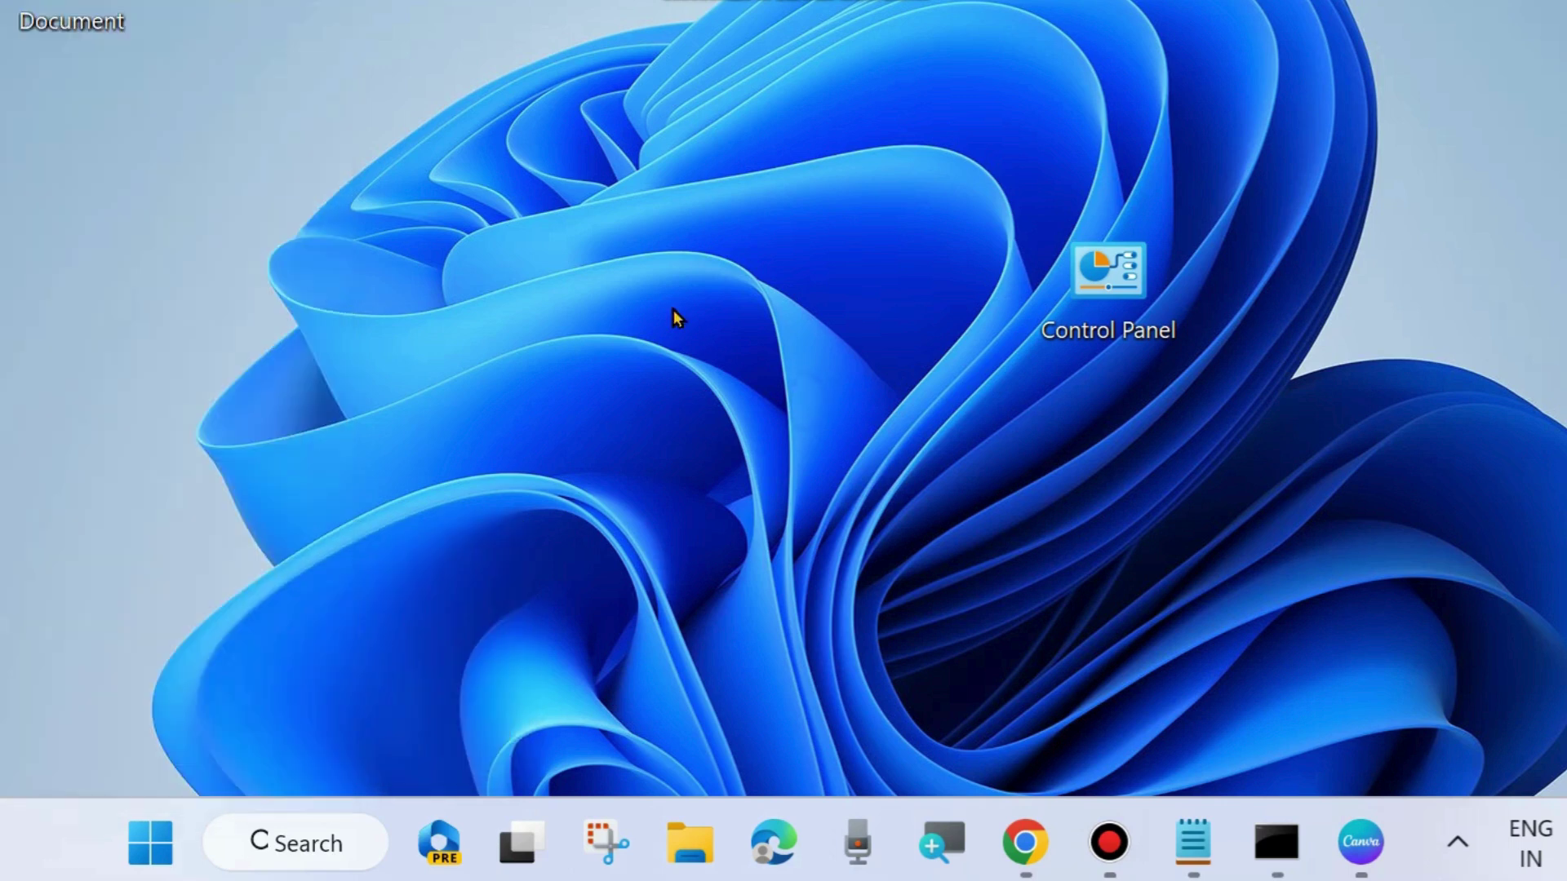
Step: Dismiss the desktop context menu and bring the Chrome New Tab window forward
right_click(677, 331)
key(Escape)
mouse_move(1025, 842)
click(1244, 665)
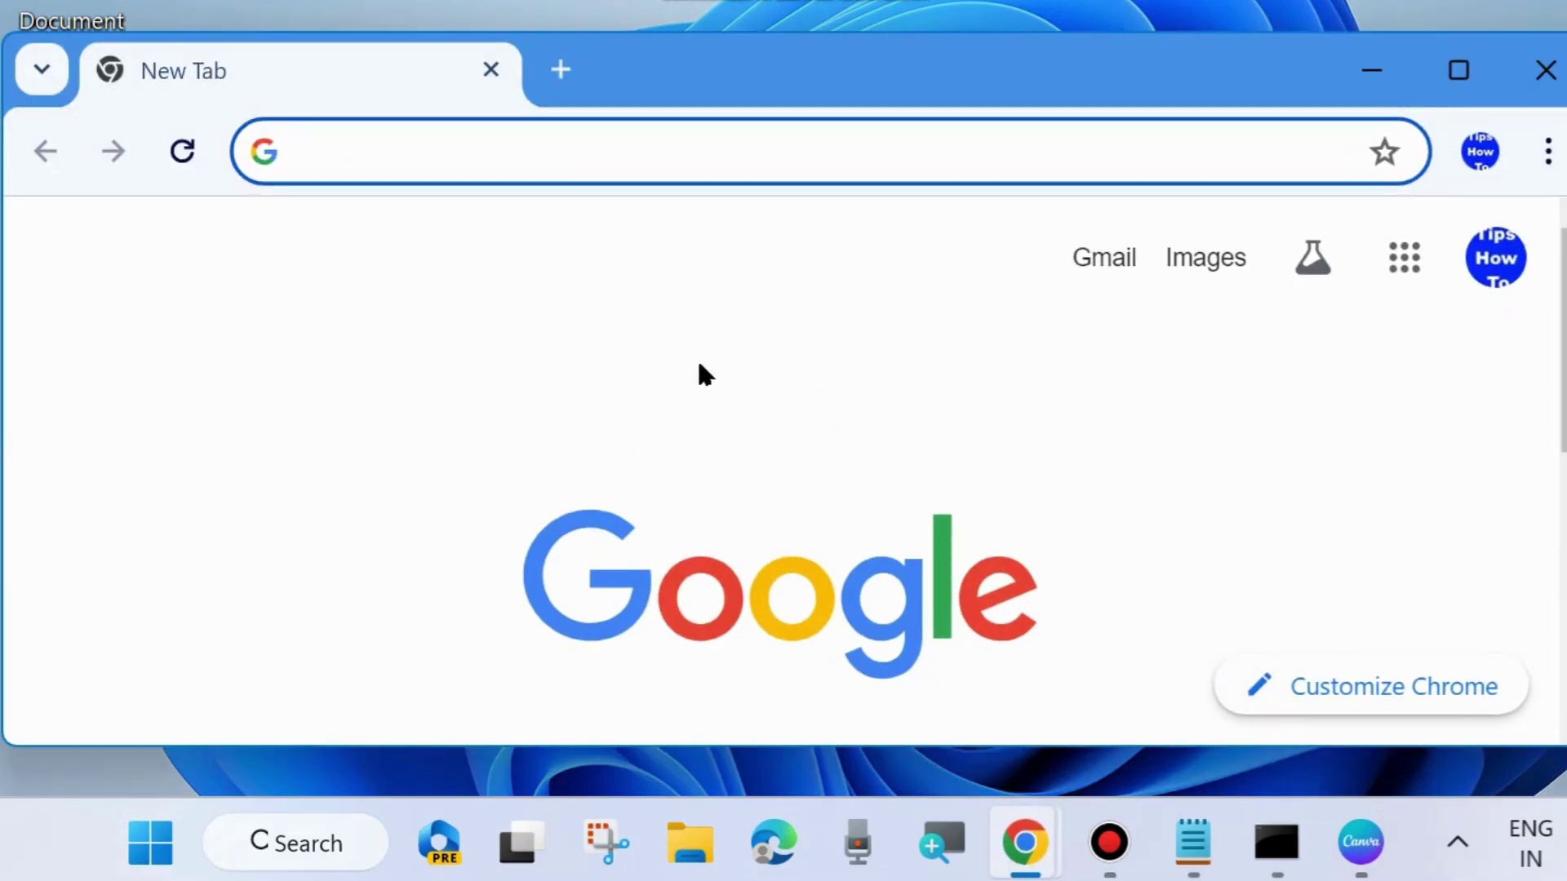
Step: Open Chrome Settings and go to the Reset settings section via the side menu
click(1548, 153)
mouse_move(1231, 673)
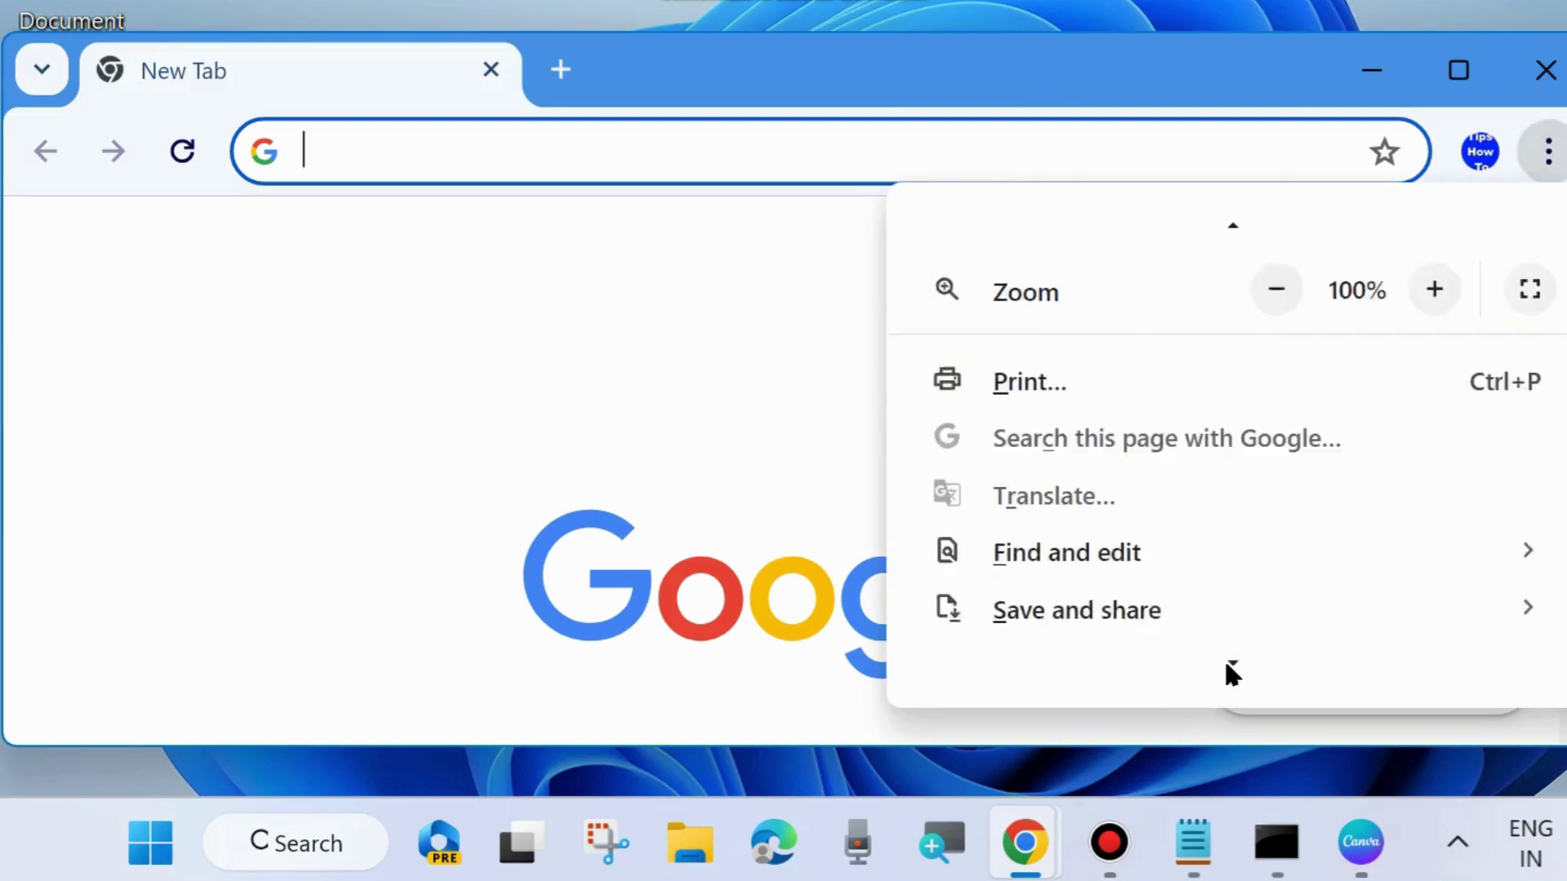
mouse_move(1232, 673)
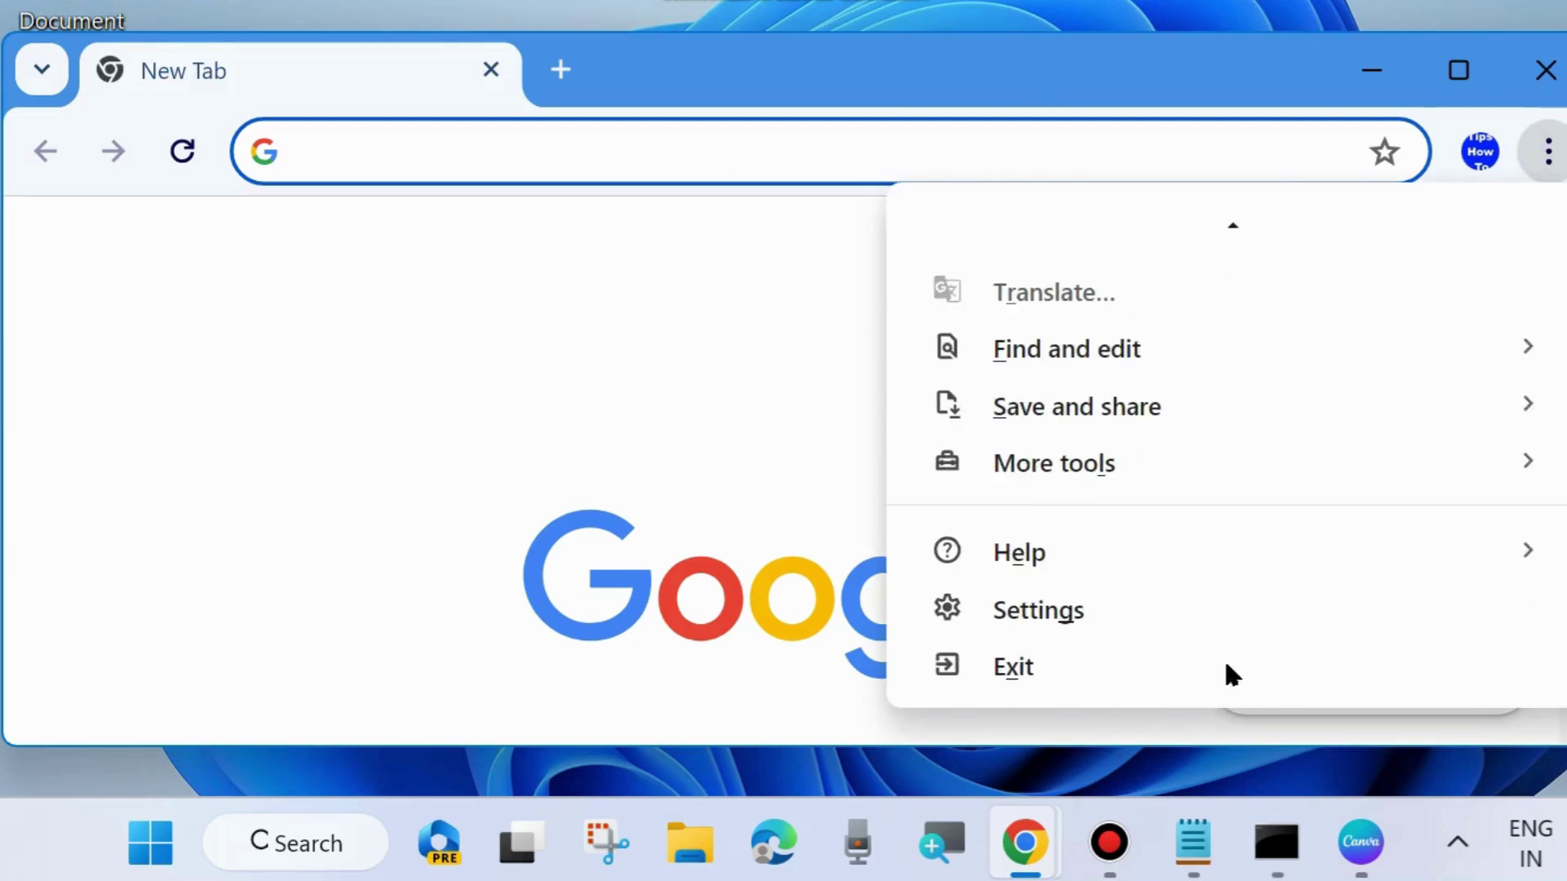
click(1061, 610)
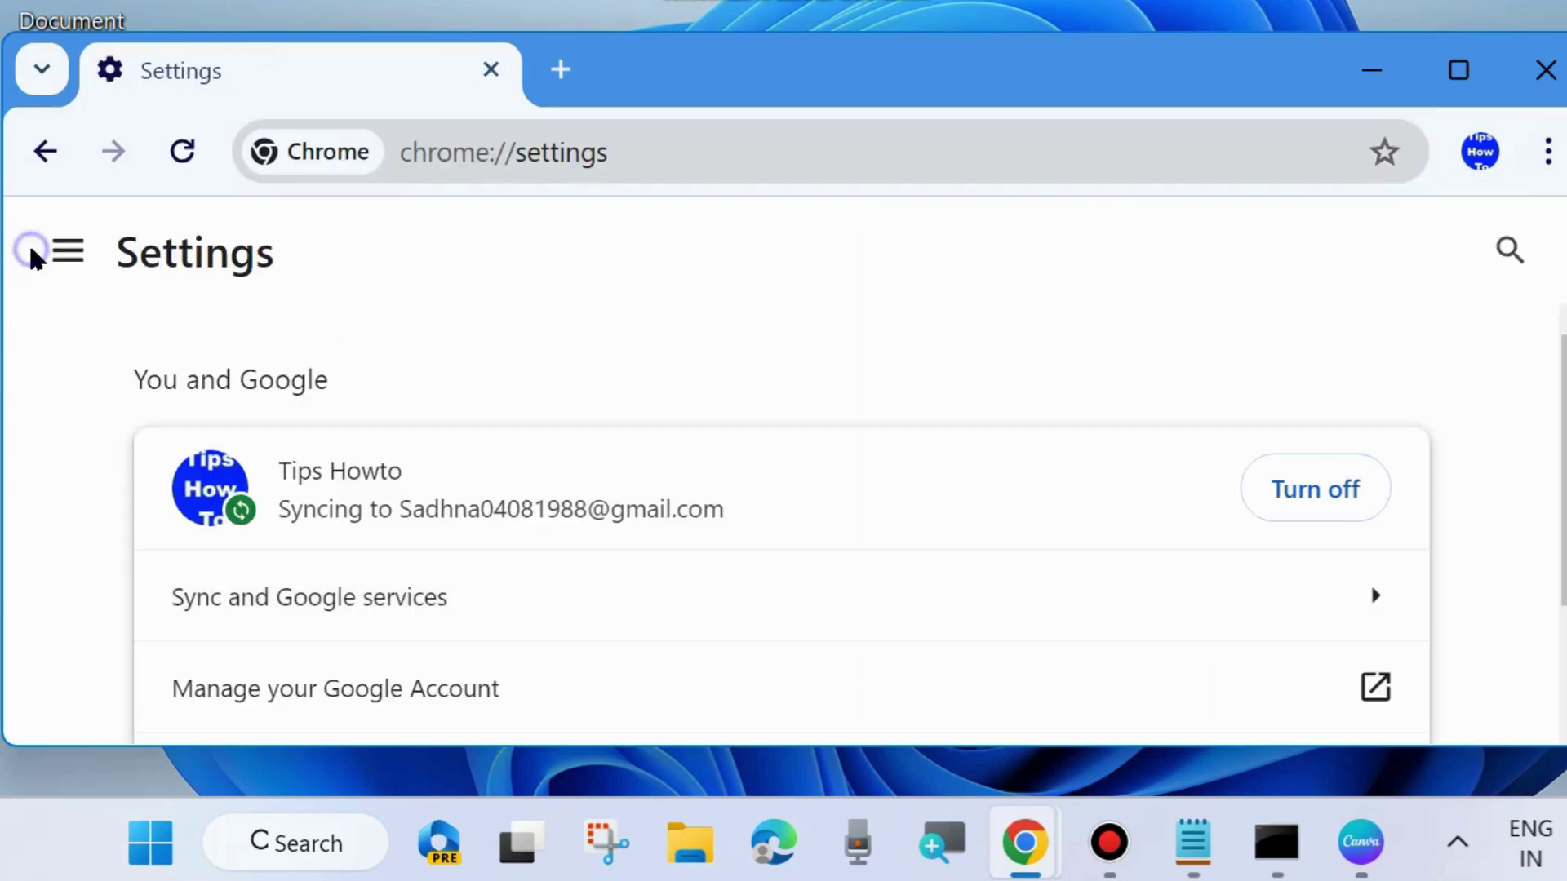
click(31, 258)
scroll(189, 614, down, 5)
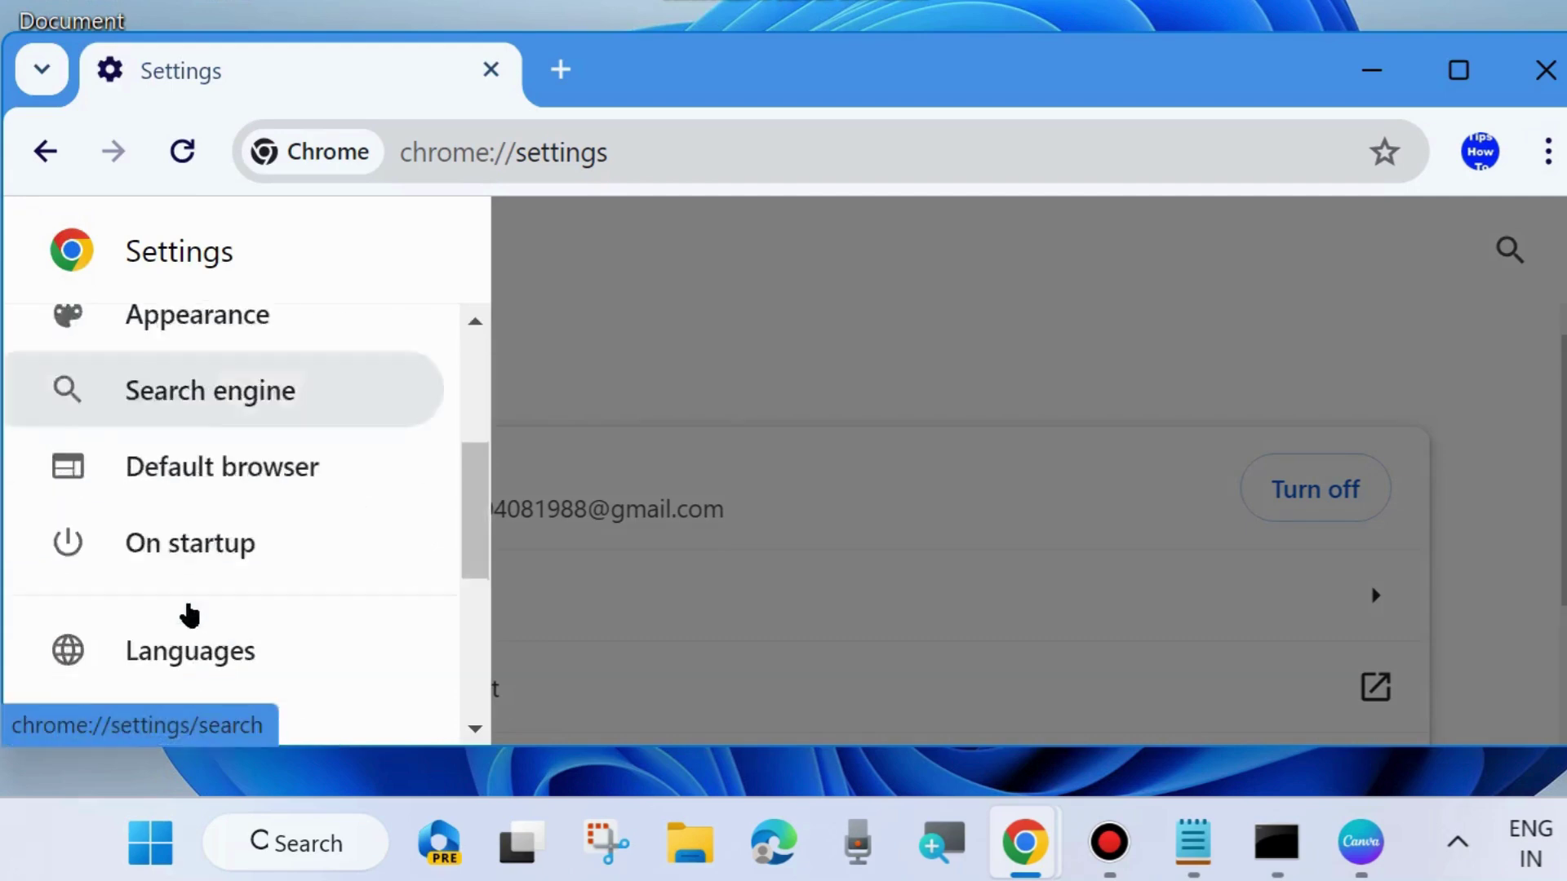
scroll(189, 613, down, 3)
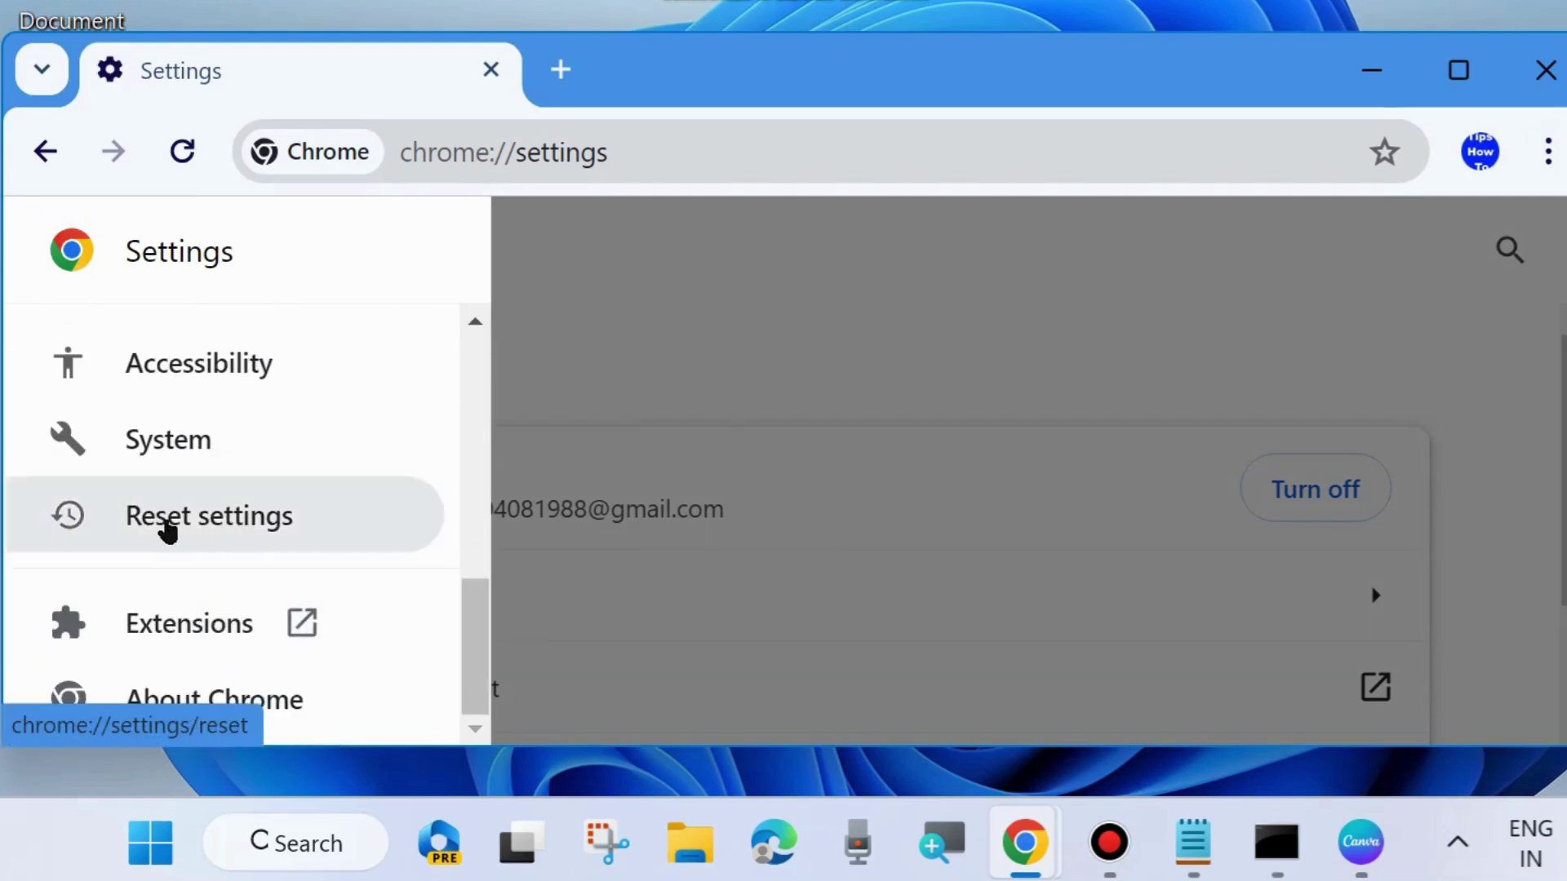
click(216, 529)
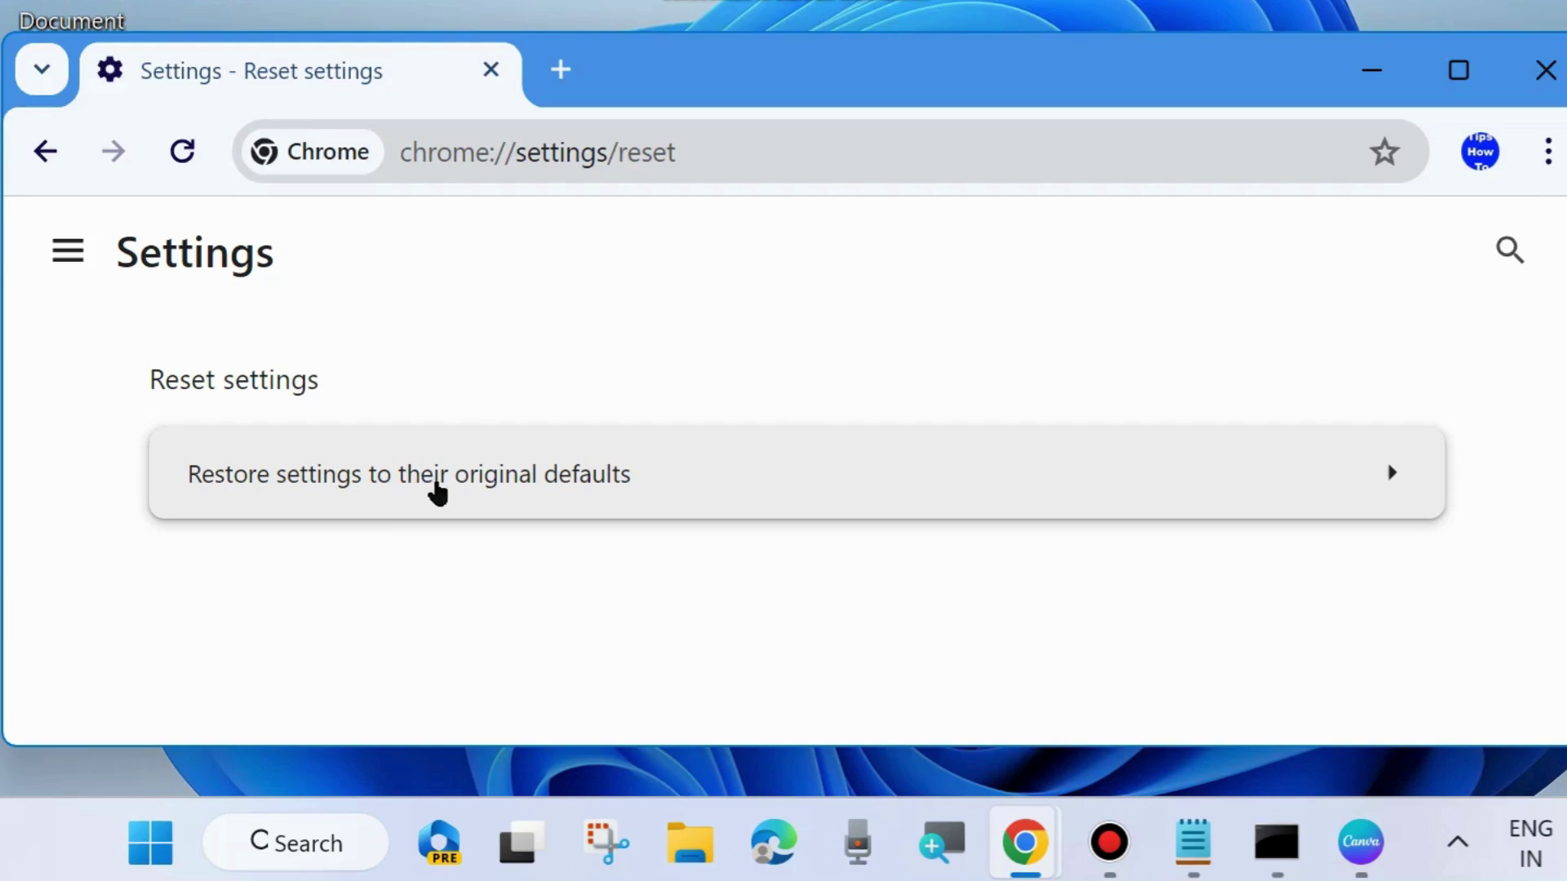
Step: Open the 'Restore settings to their original defaults' confirmation, then close the Chrome window
click(432, 488)
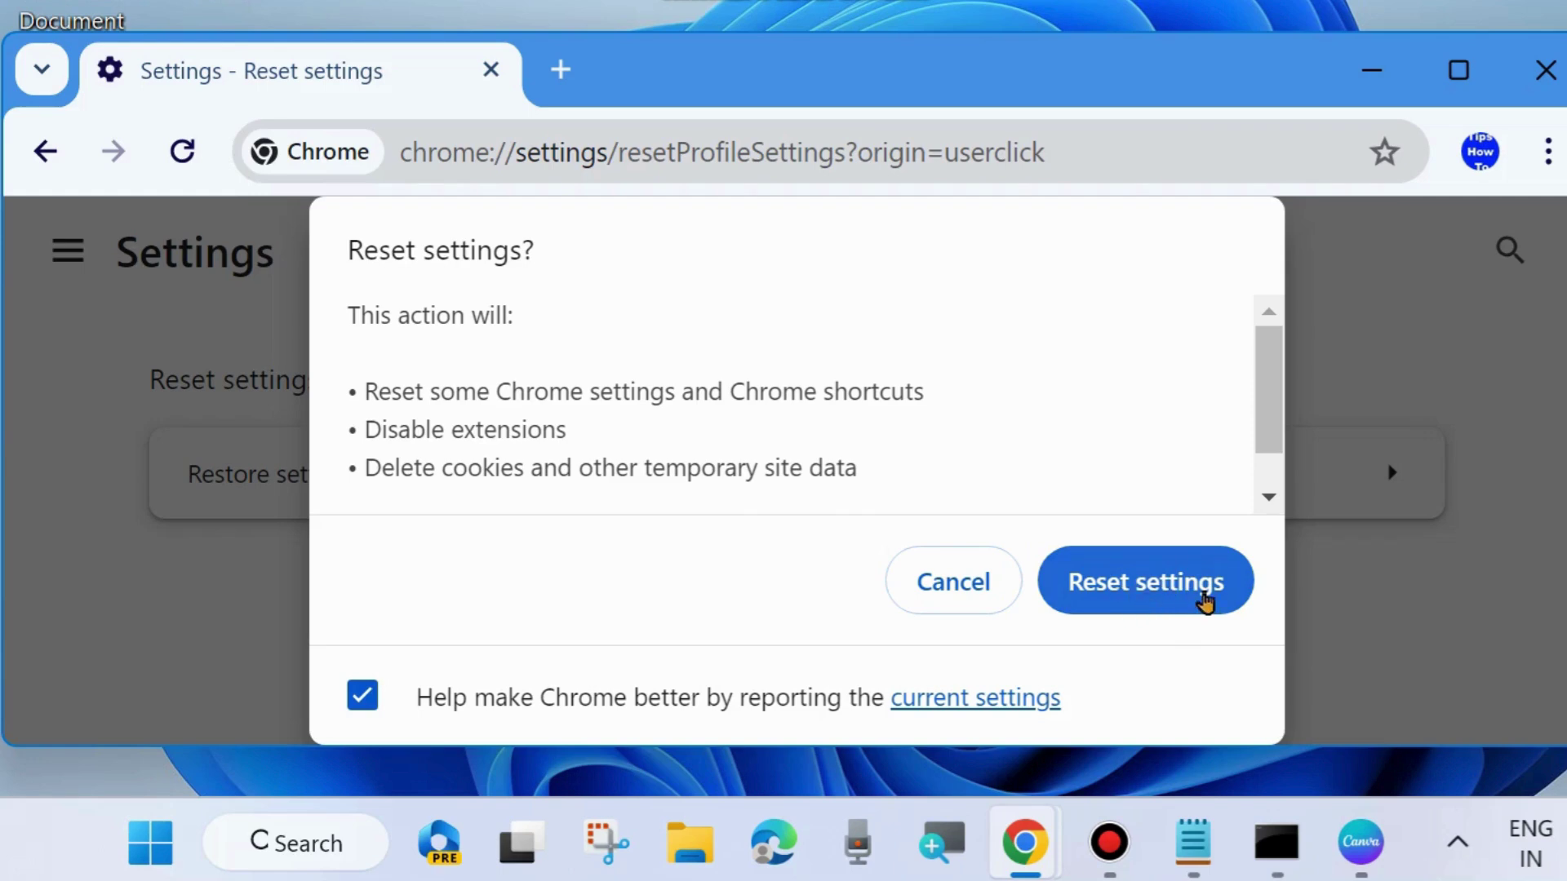
click(1538, 75)
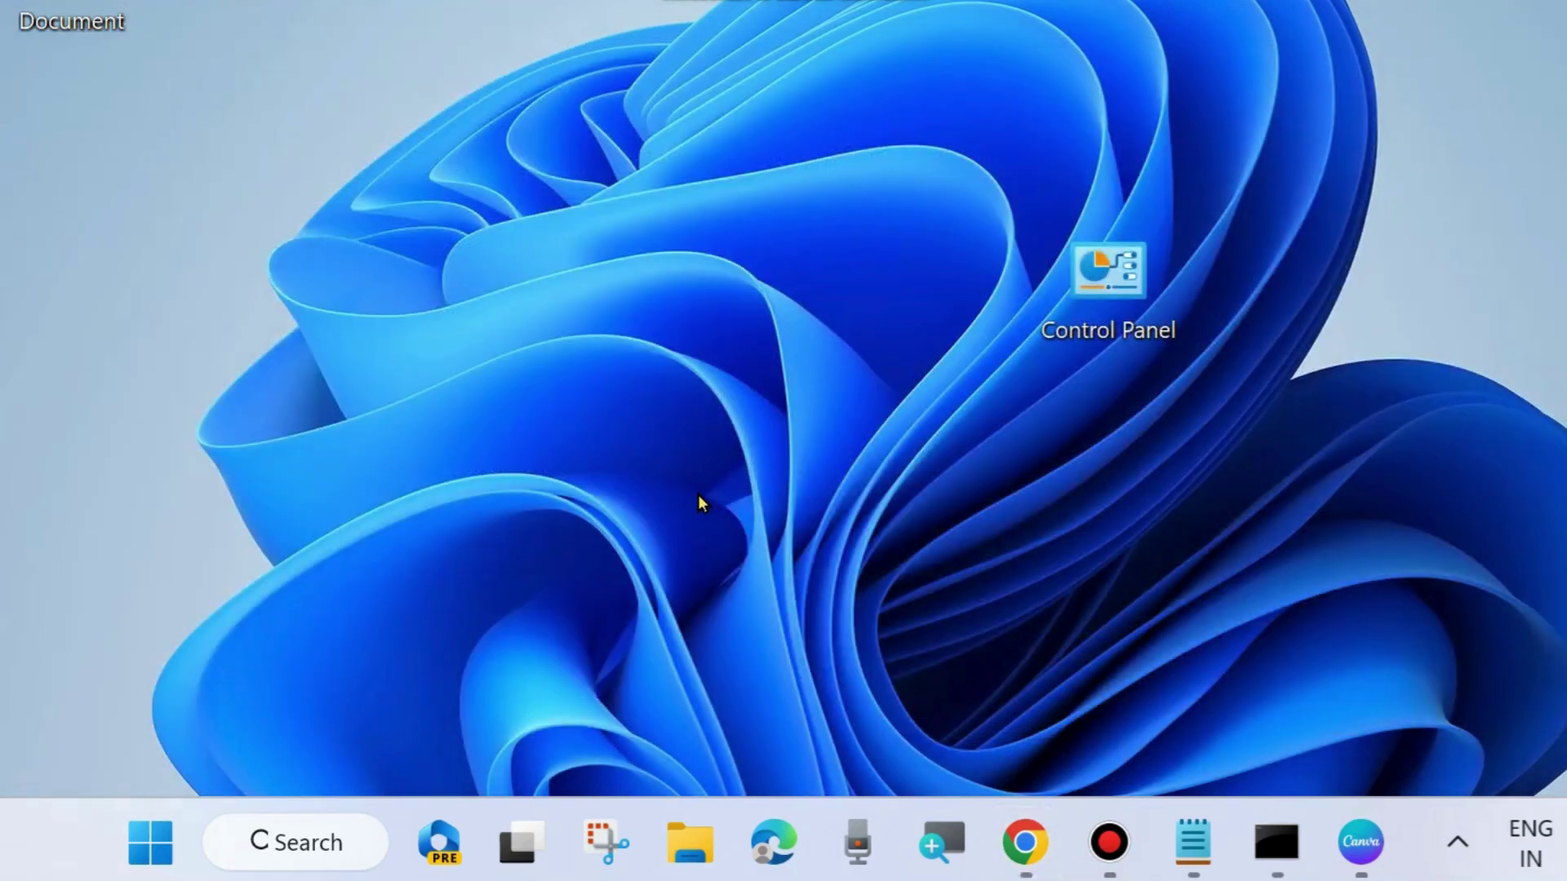